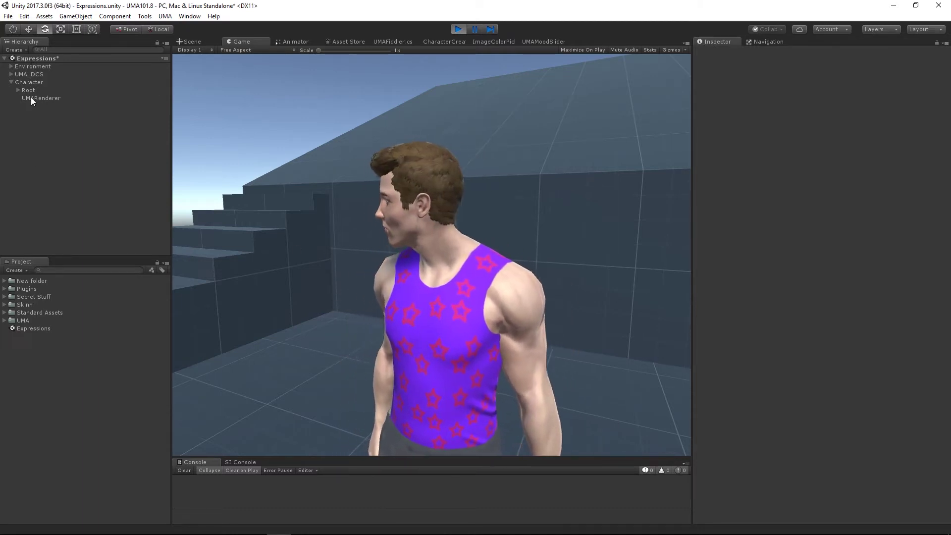
- Inspect the running Character's default wardrobe recipes, view the avatar in the Scene view, and stop play mode
{"action": "left_click", "coordinate": [31, 81]}
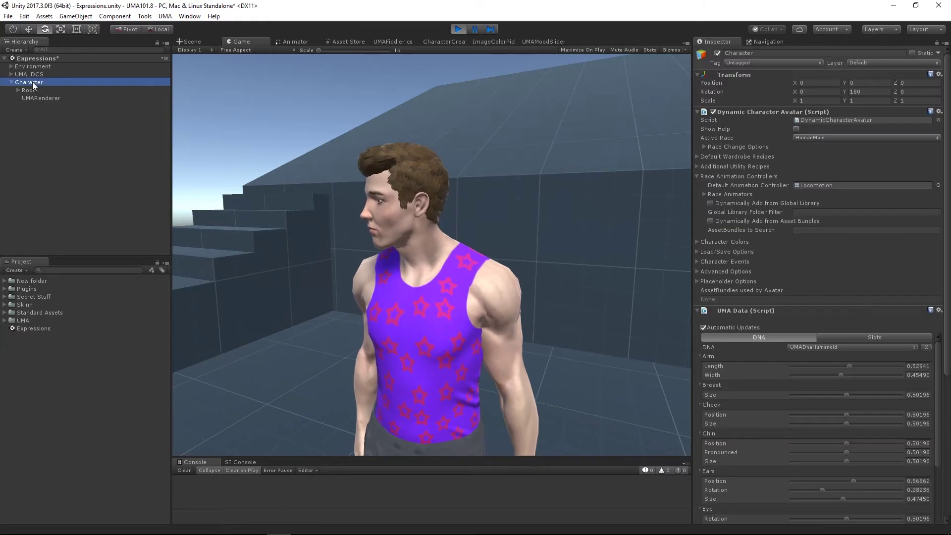
{"action": "left_click", "coordinate": [696, 176]}
{"action": "left_click", "coordinate": [697, 156]}
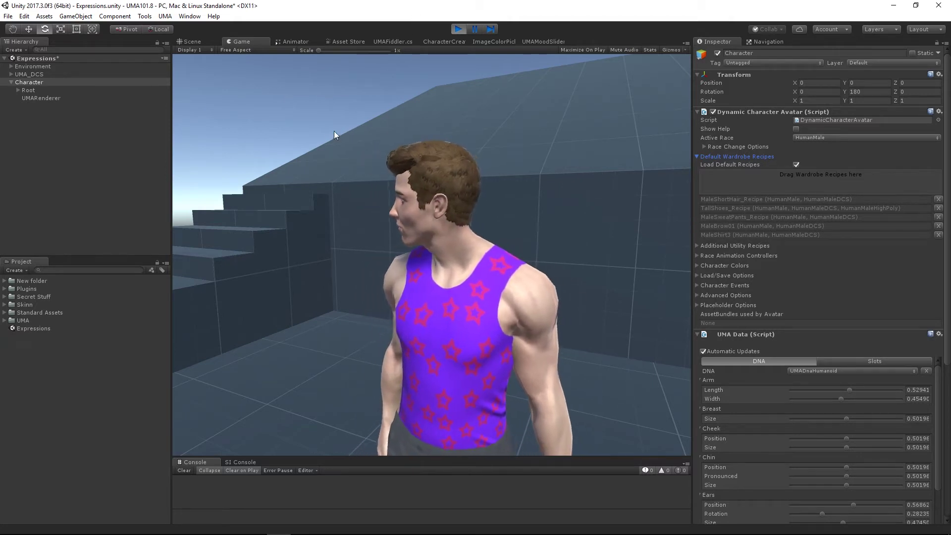
{"action": "left_click", "coordinate": [191, 43]}
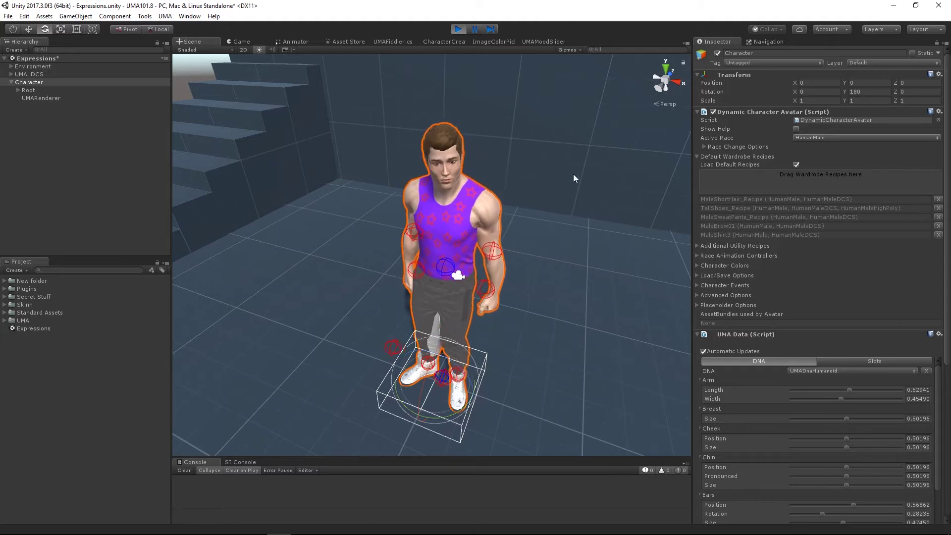
{"action": "left_click", "coordinate": [458, 29]}
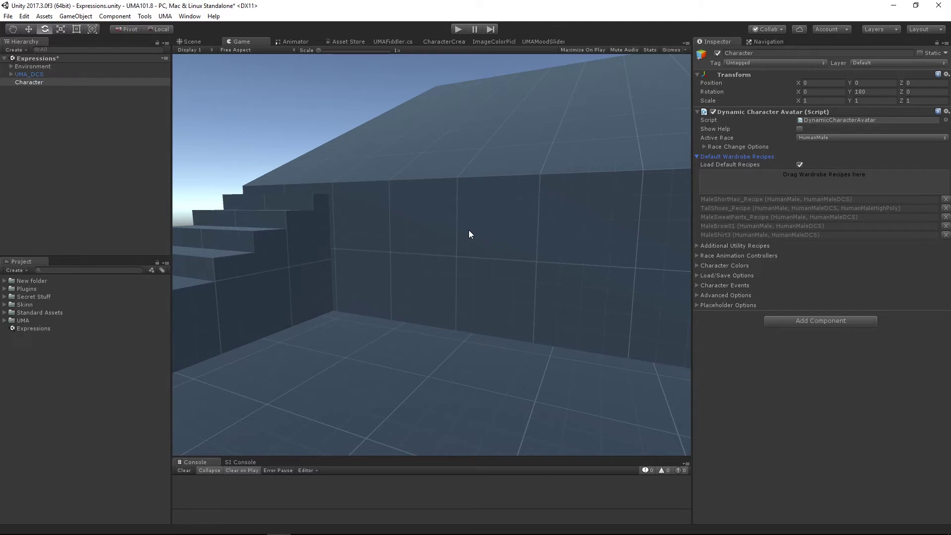
- Collapse the Character's Default Wardrobe Recipes and set the Additional Utility Recipes size to 1
{"action": "left_click", "coordinate": [697, 156]}
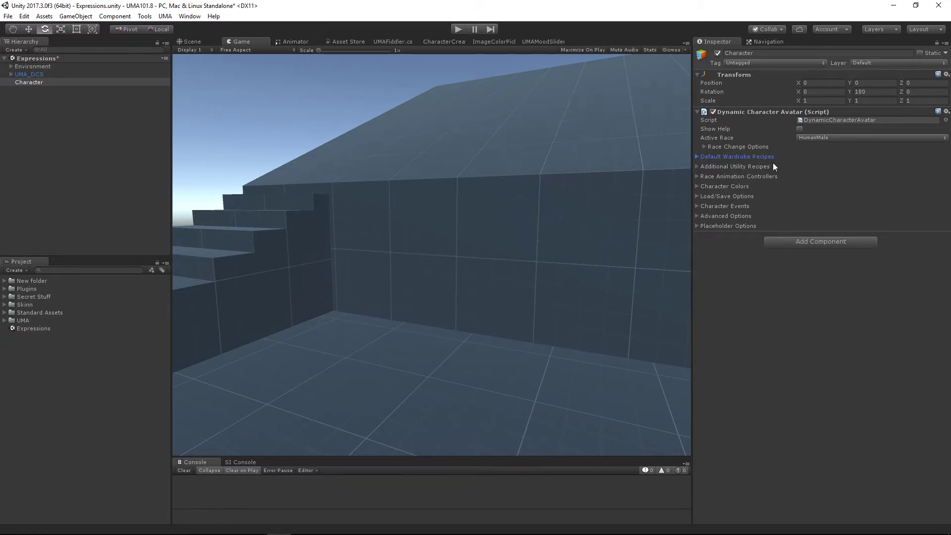
{"action": "left_click", "coordinate": [696, 167]}
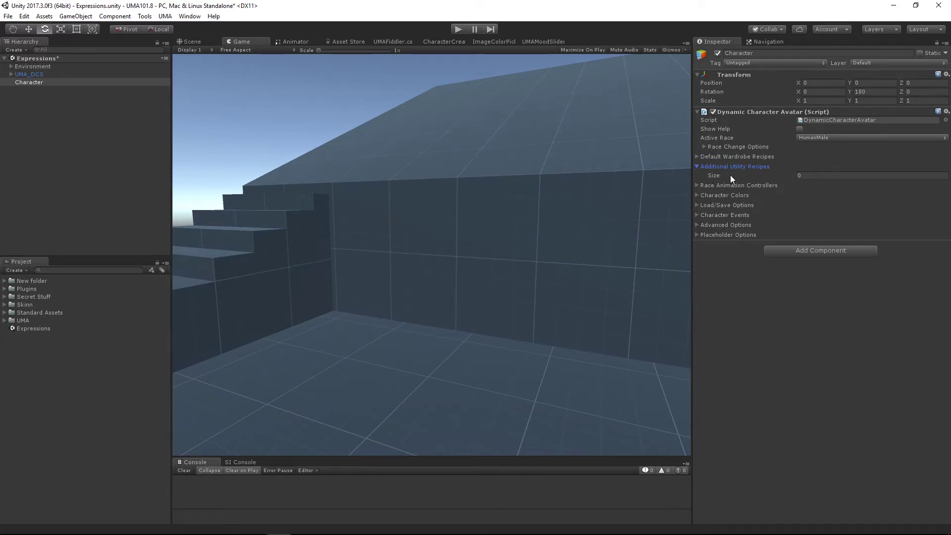
{"action": "left_click", "coordinate": [809, 177]}
{"action": "type", "text": "1"}
{"action": "key", "text": "Return"}
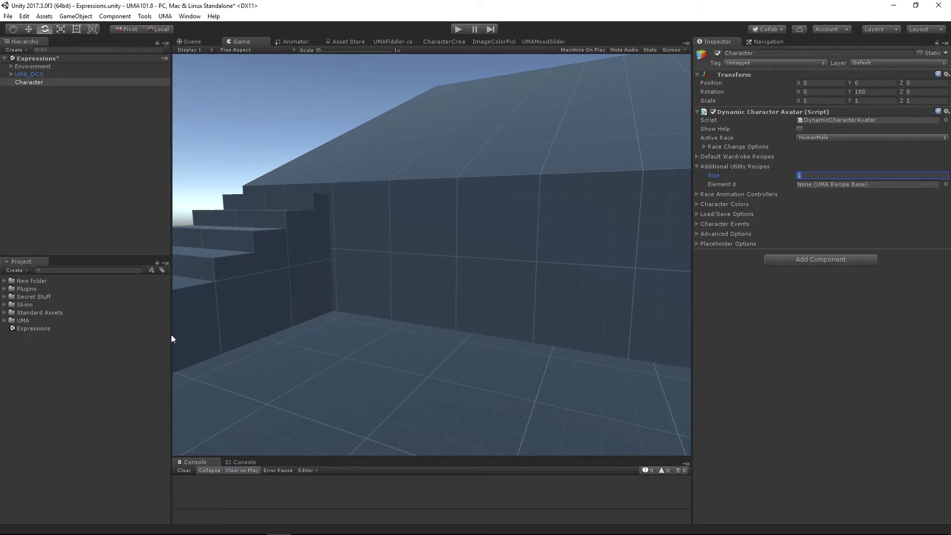
- Assign CapsuleColliderRecipe from UMA/Content/UMA_Examples/AdditionalSlots/CapsuleCollider to Element 0 of the Additional Utility Recipes
{"action": "left_click", "coordinate": [5, 320]}
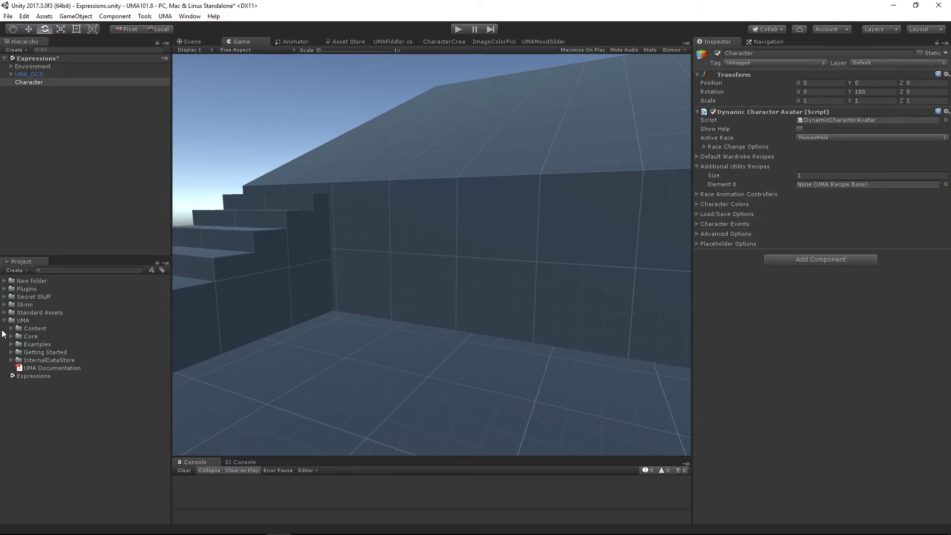
{"action": "left_click", "coordinate": [11, 328]}
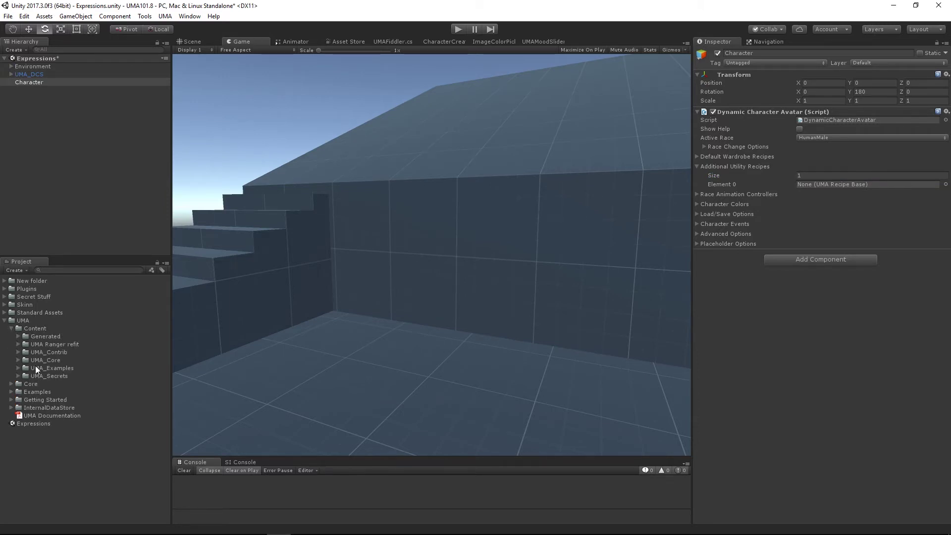
{"action": "left_click", "coordinate": [19, 368]}
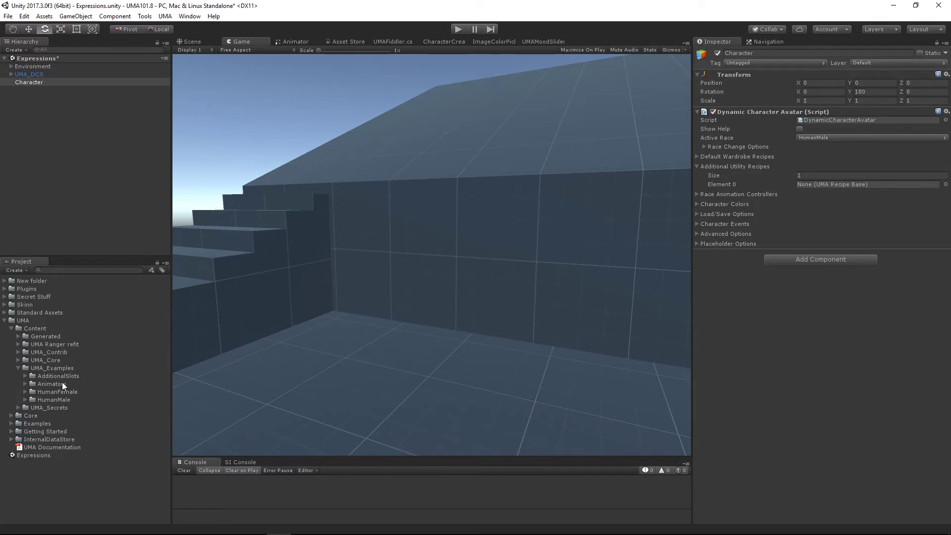
{"action": "left_click", "coordinate": [24, 375]}
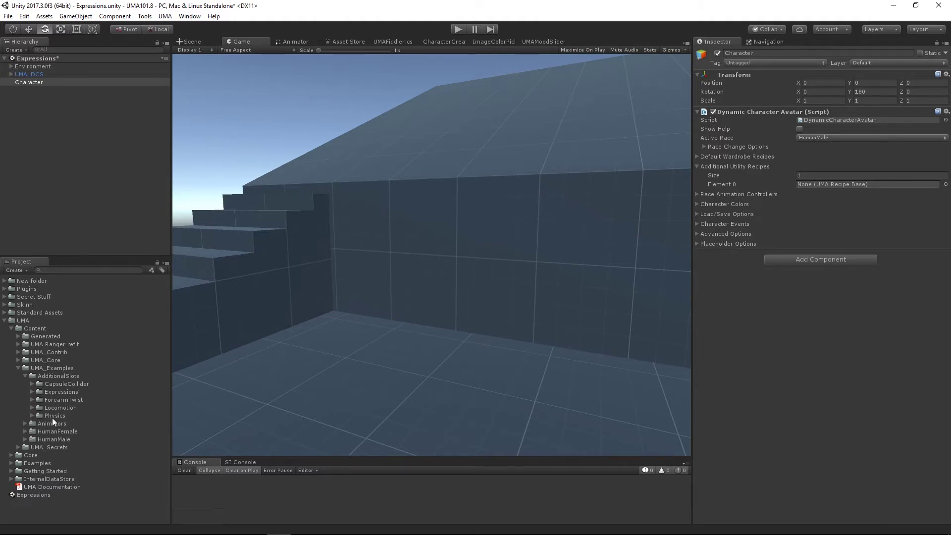
{"action": "left_click", "coordinate": [32, 384]}
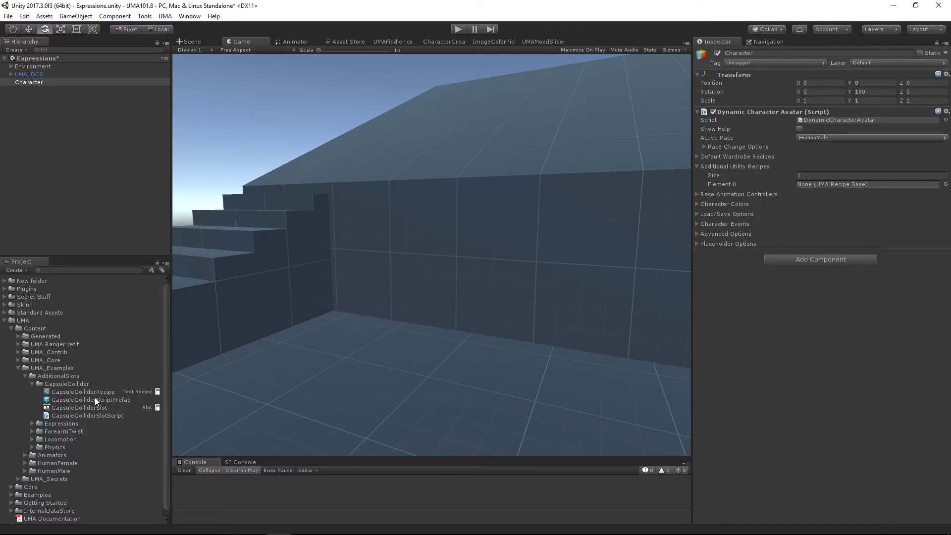
{"action": "left_click_drag", "start_coordinate": [85, 393], "coordinate": [821, 184]}
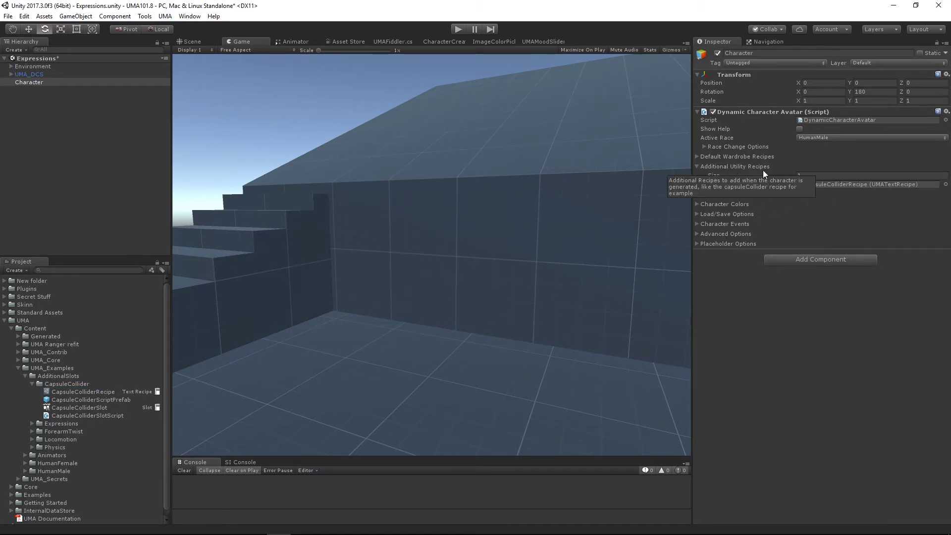
- Run the scene, examine the Character's Rigidbody and Capsule Collider in the component list and Scene view, and stop play mode
{"action": "left_click", "coordinate": [457, 30]}
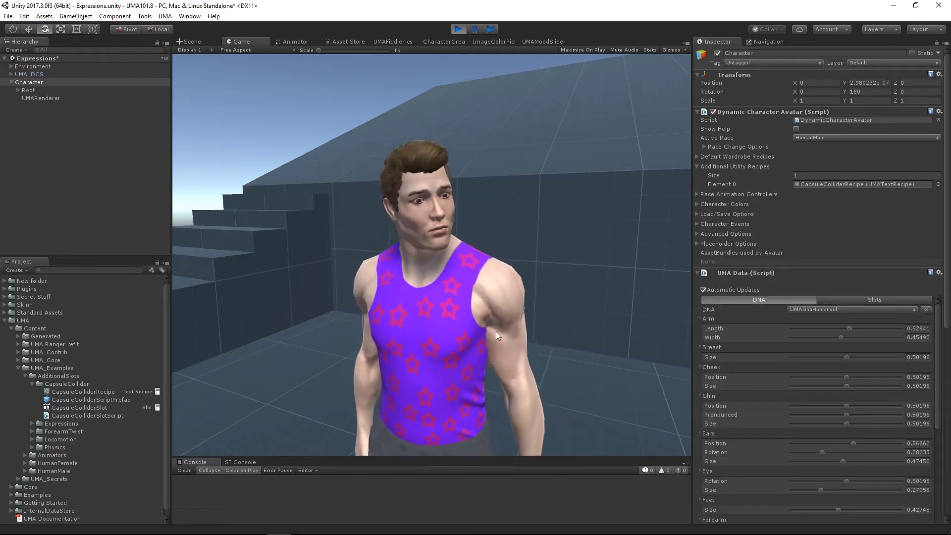
{"action": "left_click", "coordinate": [698, 273]}
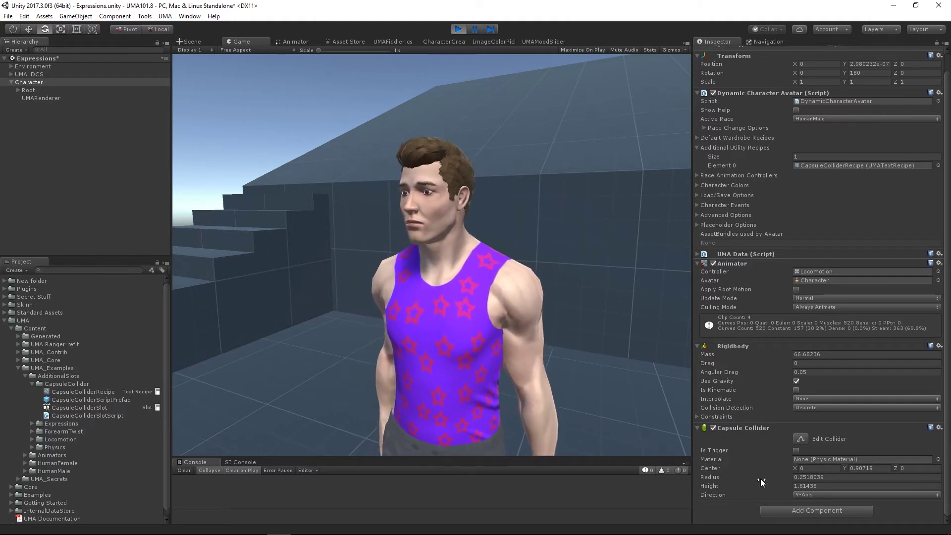
{"action": "left_click", "coordinate": [190, 41]}
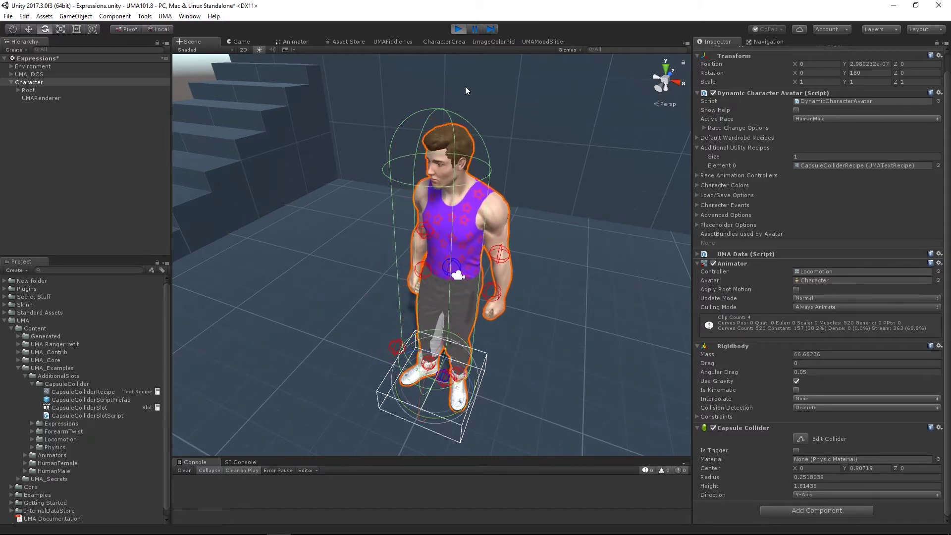
{"action": "left_click", "coordinate": [458, 30]}
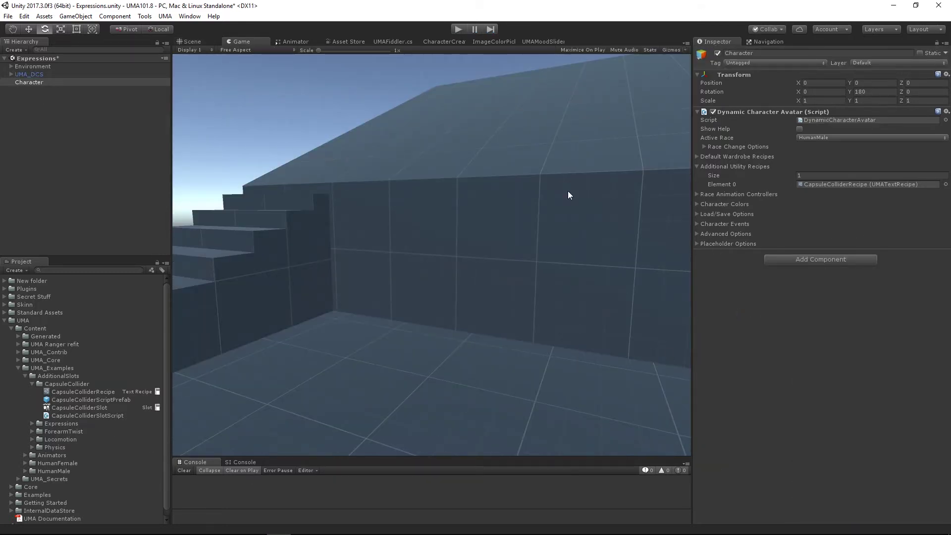
- Replace the utility recipe in Element 0 with LocomotionRecipe from the AdditionalSlots Locomotion folder
{"action": "left_click", "coordinate": [31, 383]}
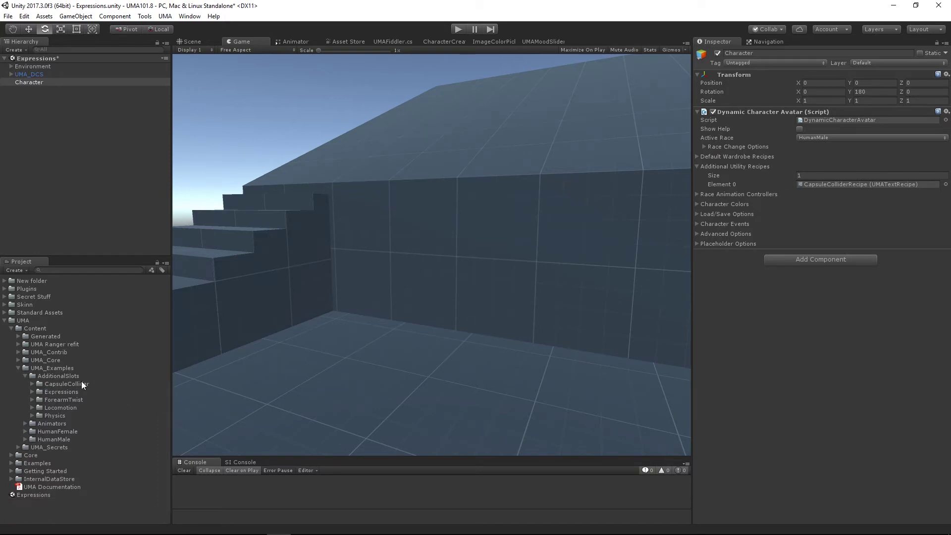
{"action": "left_click", "coordinate": [32, 407]}
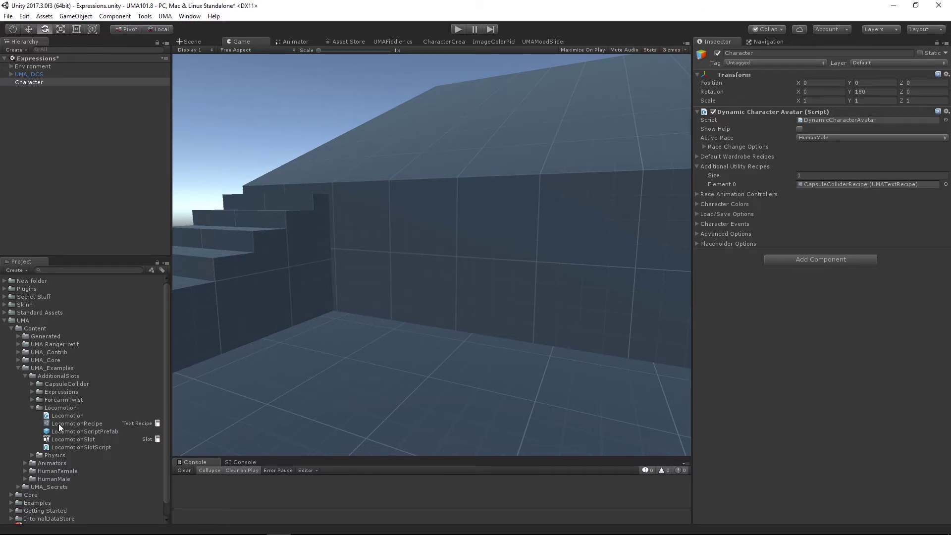
{"action": "left_click_drag", "start_coordinate": [59, 423], "coordinate": [875, 184]}
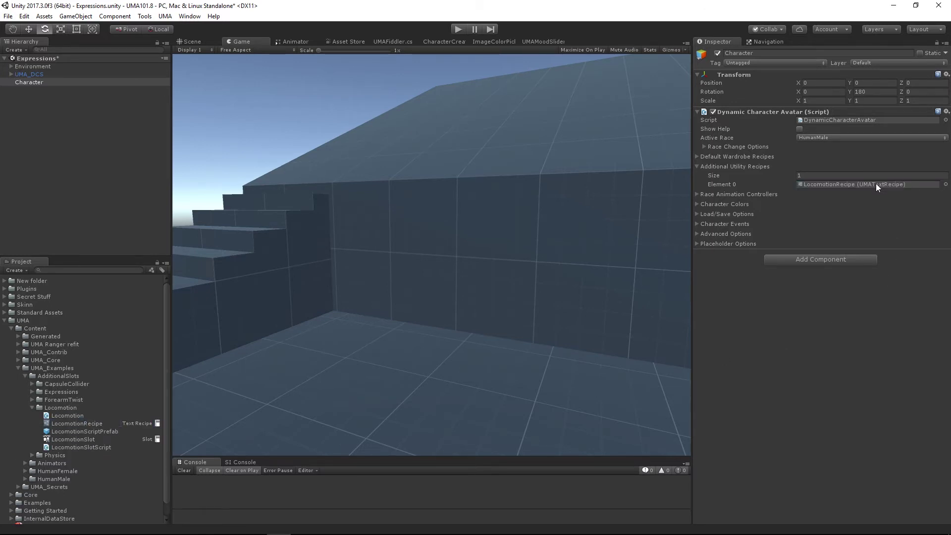
- Test the locomotion recipe in play mode with the Animator's Apply Root Motion enabled, and stop the scene
{"action": "left_click", "coordinate": [457, 29]}
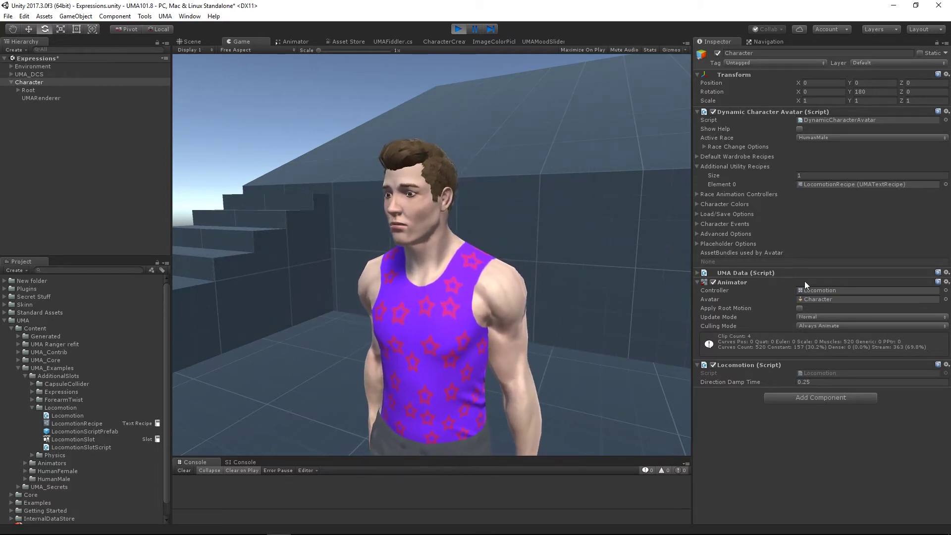
{"action": "left_click", "coordinate": [800, 308]}
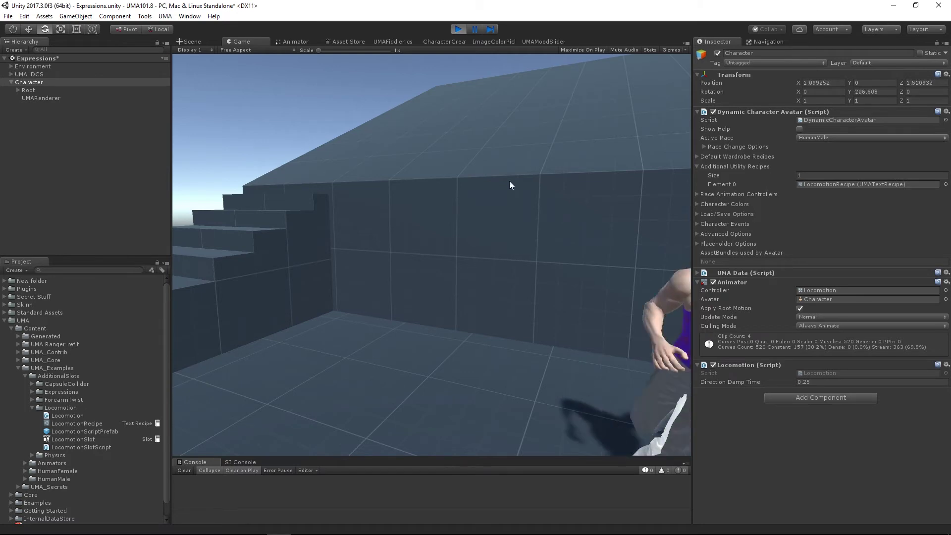
{"action": "left_click", "coordinate": [458, 29]}
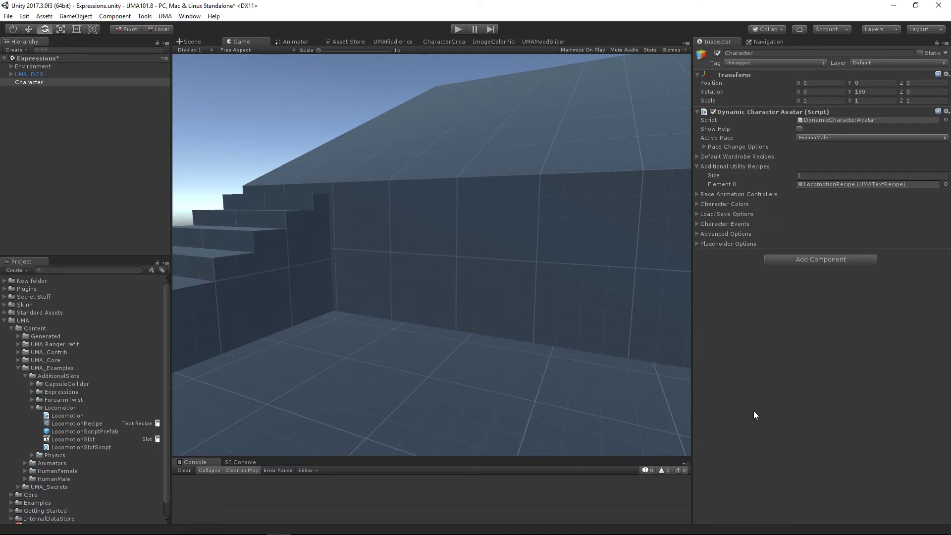
- Replace the utility recipe in Element 0 with PhysicsStandardRecipe from the Physics/Standard folder
{"action": "left_click", "coordinate": [33, 408]}
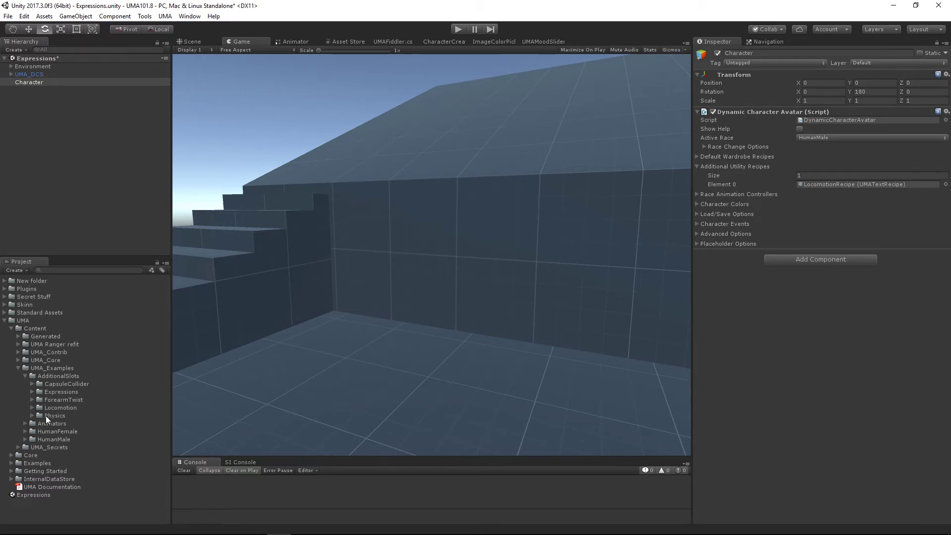
{"action": "left_click", "coordinate": [32, 416]}
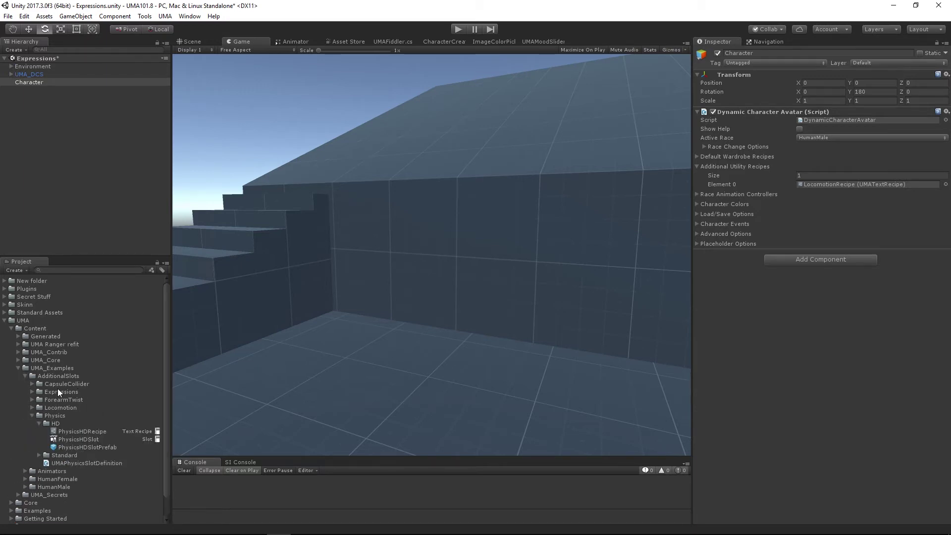
{"action": "left_click", "coordinate": [38, 423]}
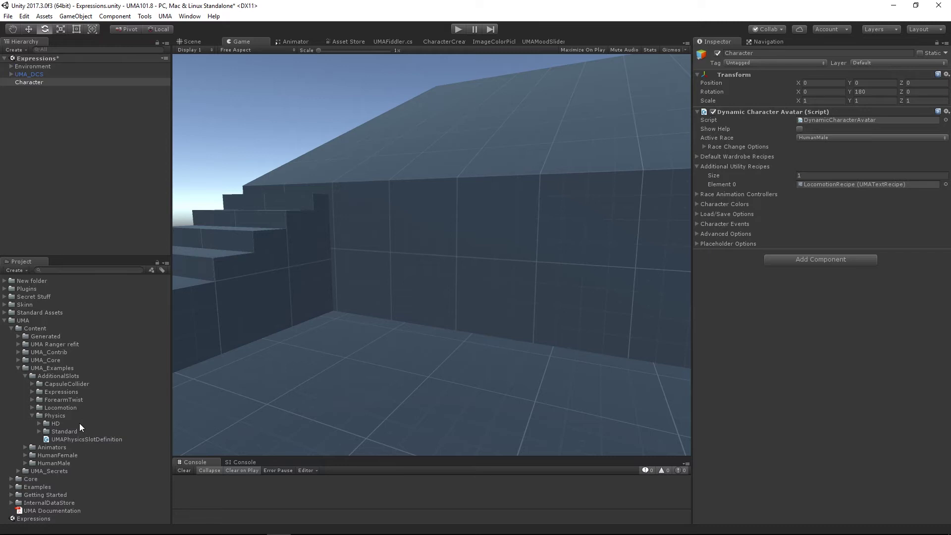
{"action": "left_click", "coordinate": [39, 431]}
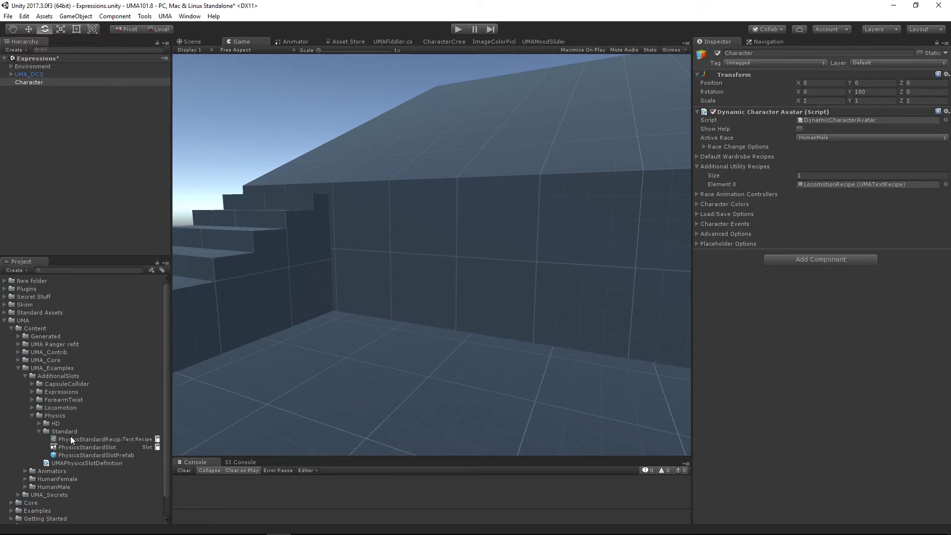
{"action": "left_click_drag", "start_coordinate": [70, 438], "coordinate": [833, 186]}
- Run the scene, examine the body colliders in the Scene view, test the Ragdolled option on UMA Physics Avatar, and stop play mode
{"action": "left_click", "coordinate": [459, 33]}
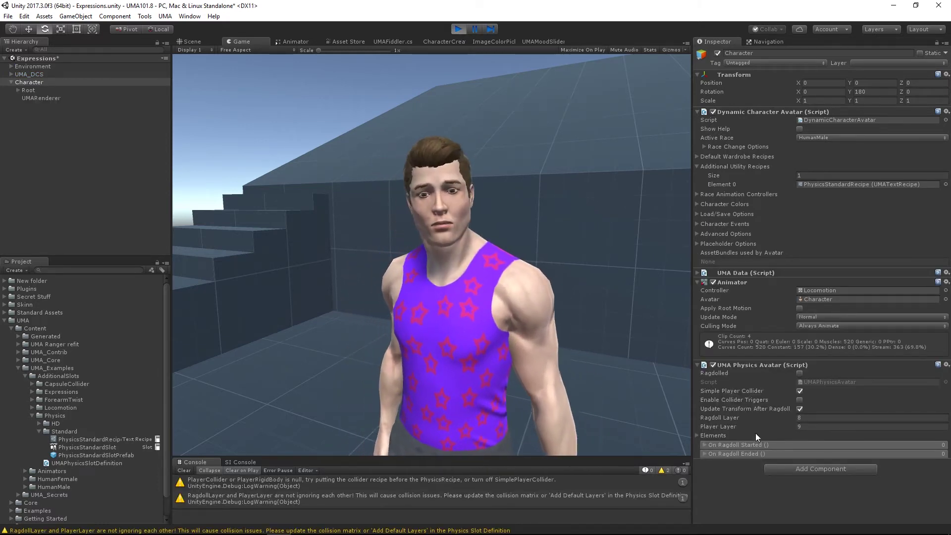
{"action": "left_click", "coordinate": [184, 39]}
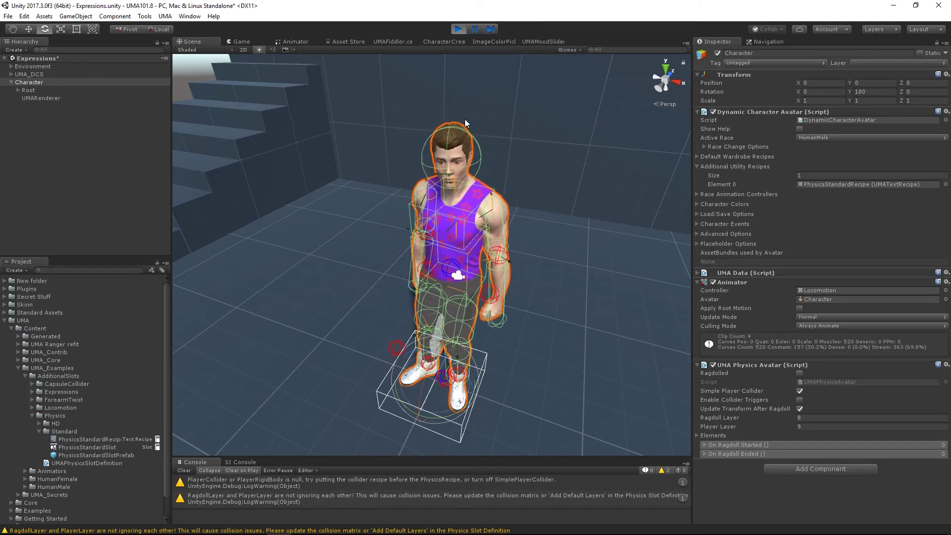
{"action": "left_click", "coordinate": [799, 374]}
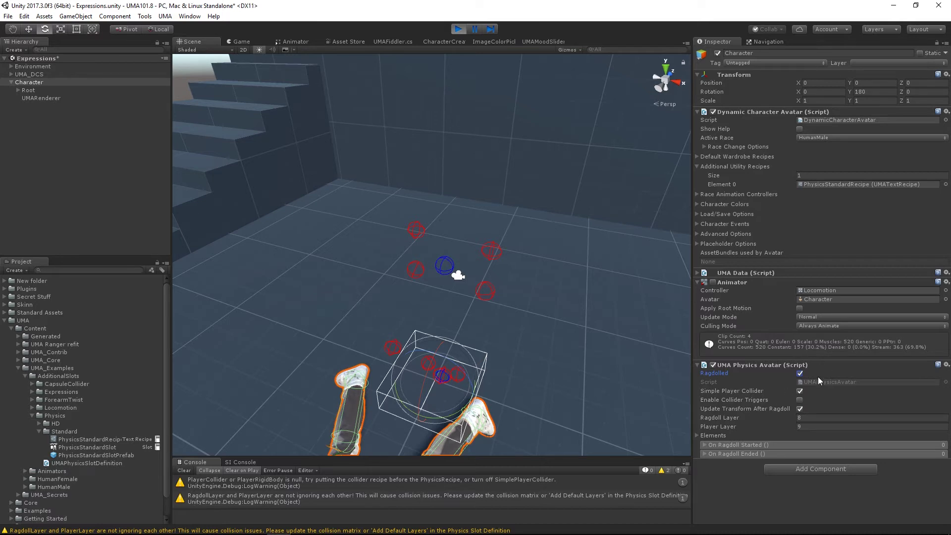
{"action": "left_click", "coordinate": [458, 29]}
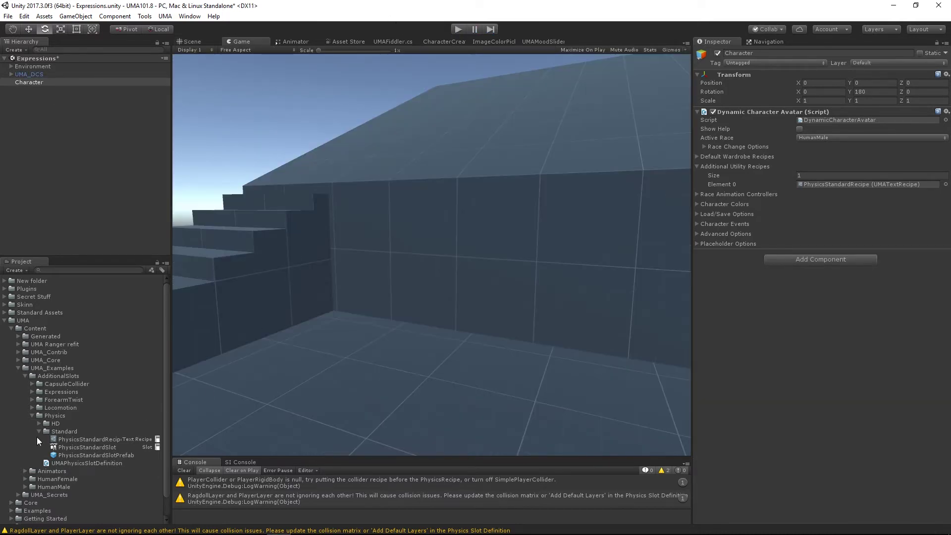
- Replace the utility recipe in Element 0 with PhysicsHDRecipe from the Physics/HD folder
{"action": "left_click", "coordinate": [40, 431]}
{"action": "left_click", "coordinate": [39, 424]}
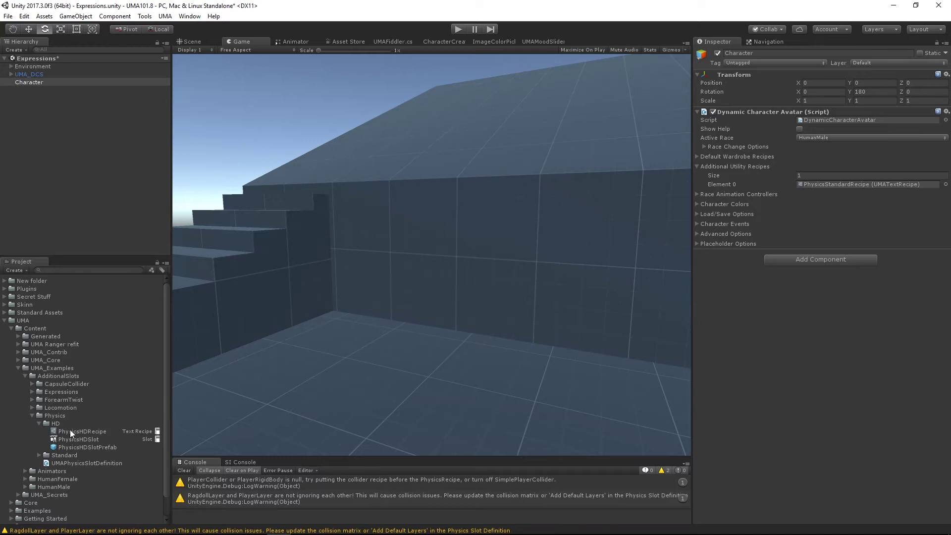
{"action": "left_click_drag", "start_coordinate": [70, 430], "coordinate": [834, 185]}
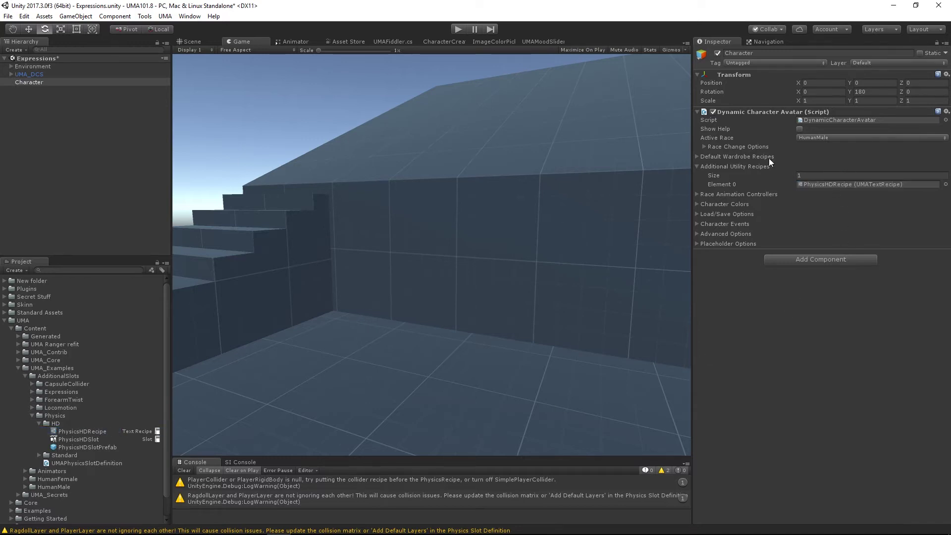
- Run the scene, examine the HD physics colliders in the Scene view, enable Ragdolled on UMA Physics Avatar, and stop play mode
{"action": "left_click", "coordinate": [460, 29]}
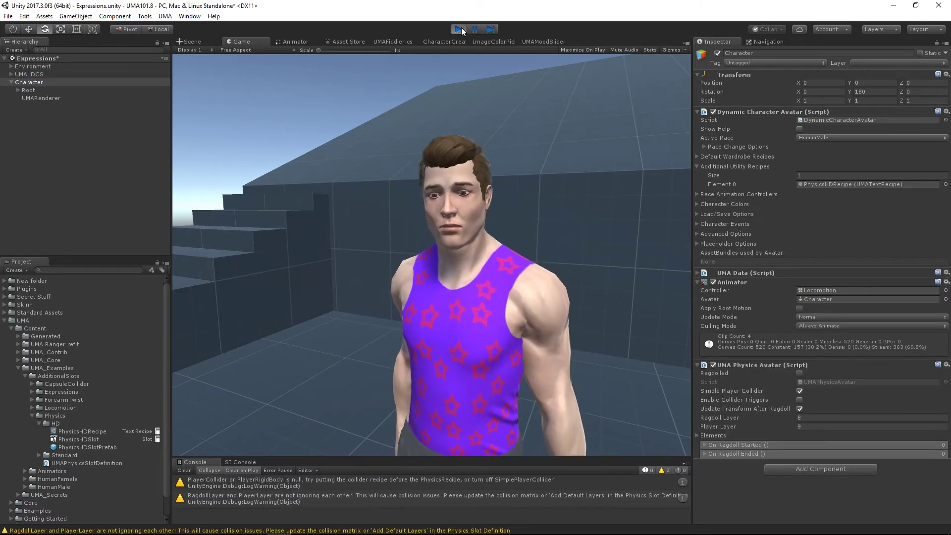
{"action": "left_click", "coordinate": [196, 41]}
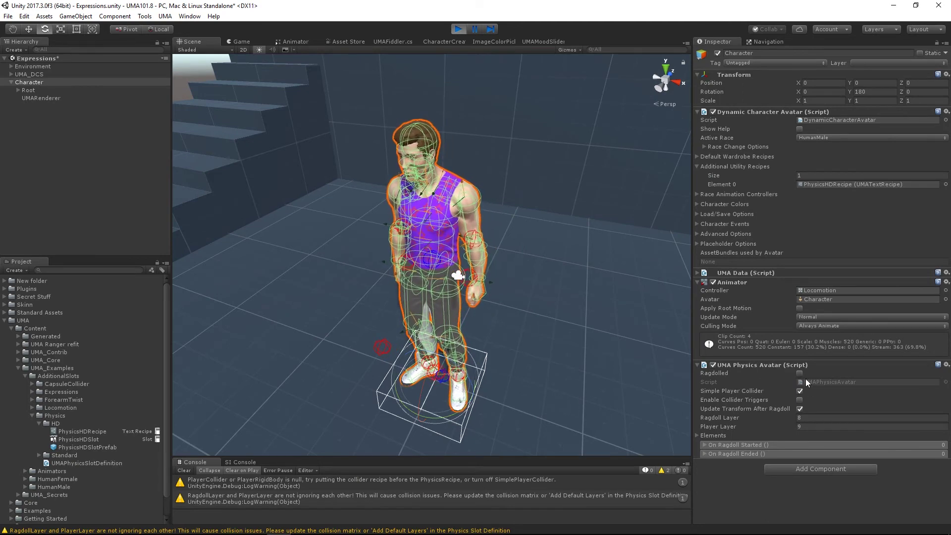
{"action": "left_click", "coordinate": [777, 375]}
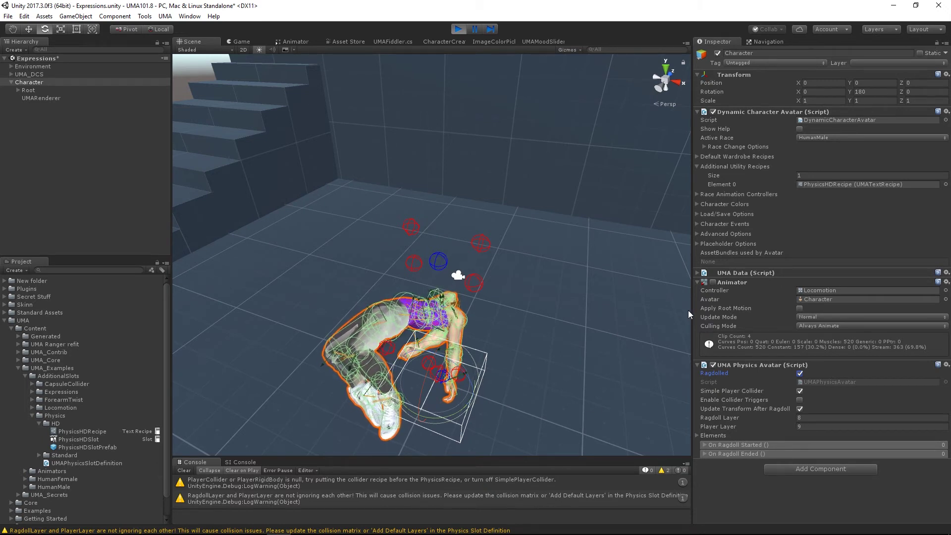
{"action": "left_click", "coordinate": [458, 29]}
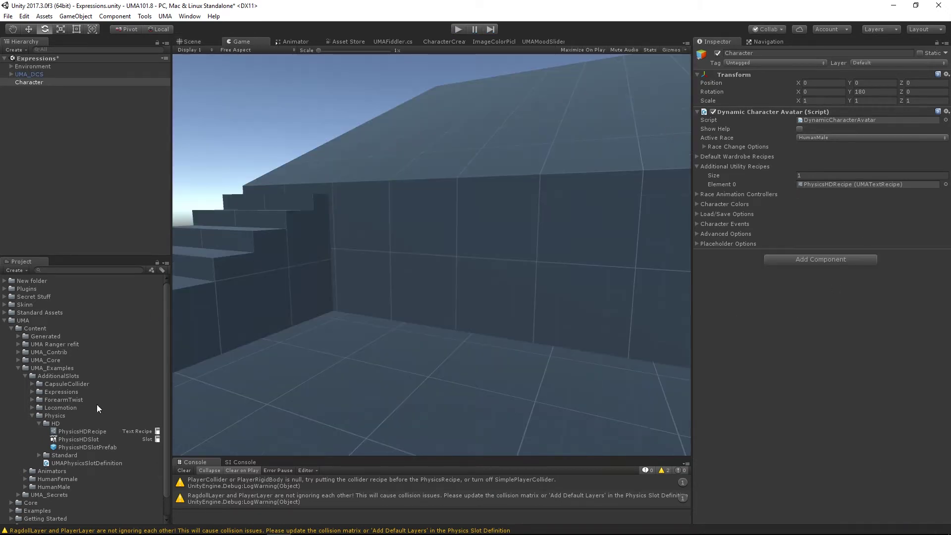
- Expand the ForearmTwist folder, set the Additional Utility Recipes size to 0, and briefly test the character in play mode
{"action": "left_click", "coordinate": [31, 416]}
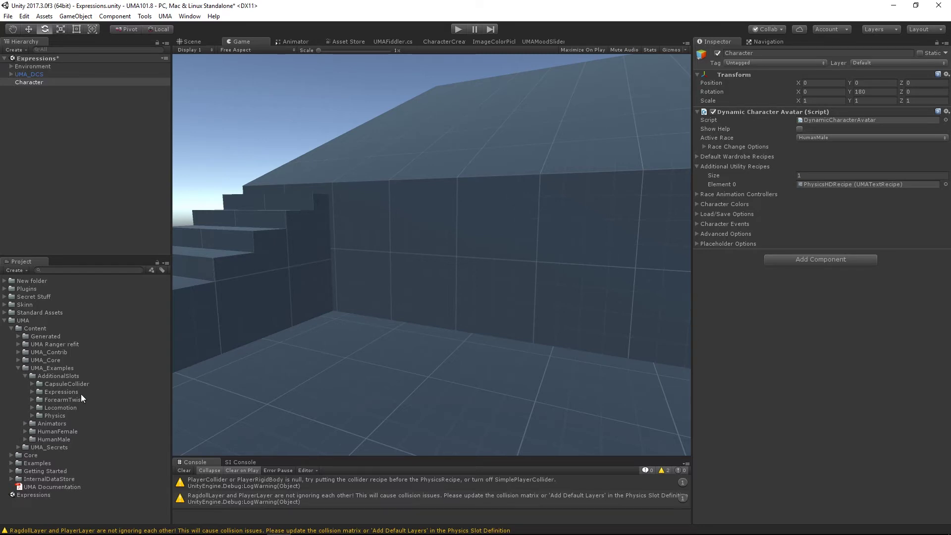
{"action": "left_click", "coordinate": [31, 399]}
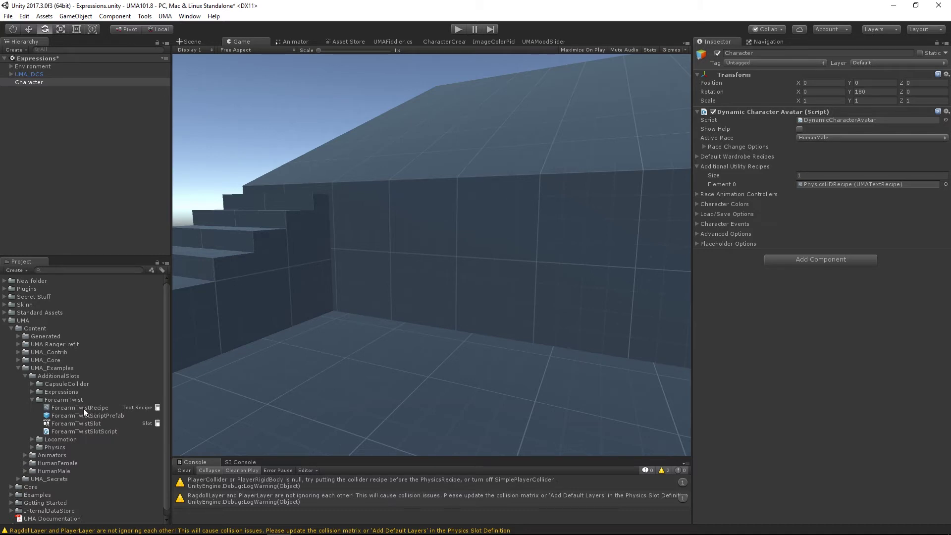
{"action": "left_click", "coordinate": [816, 175]}
{"action": "type", "text": "0"}
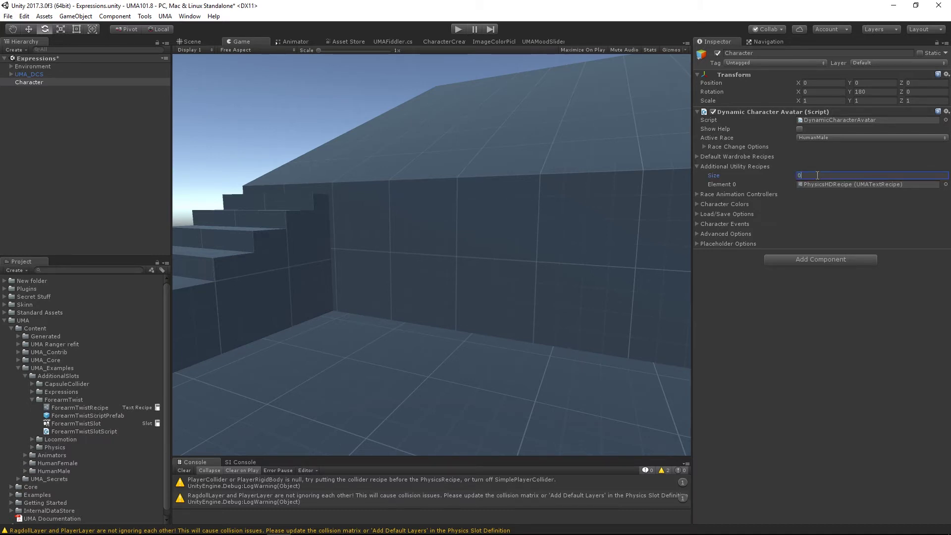
{"action": "key", "text": "Return"}
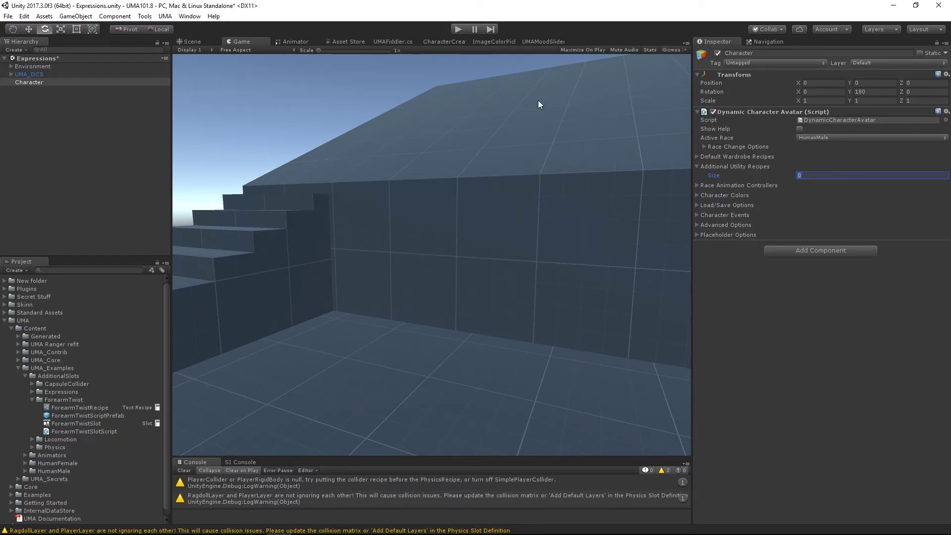
{"action": "left_click", "coordinate": [459, 29]}
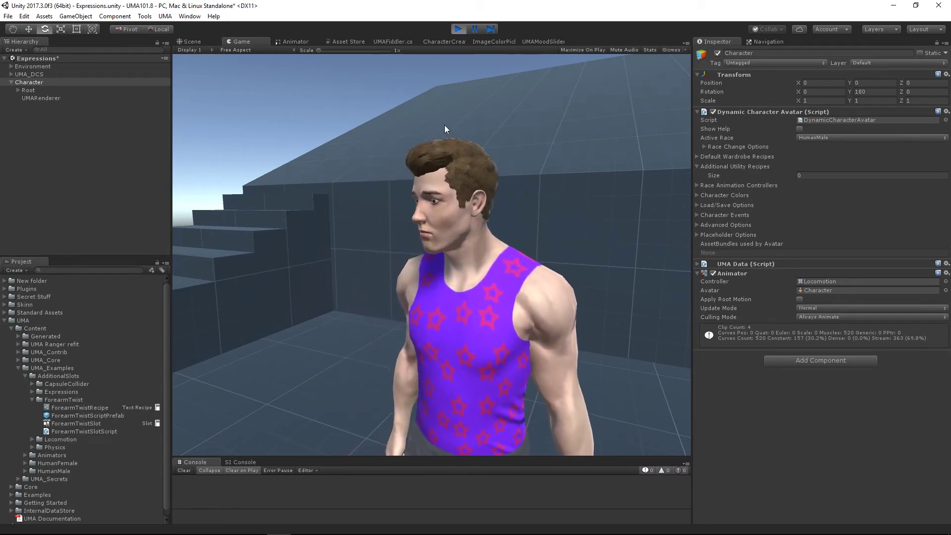
{"action": "left_click", "coordinate": [459, 29]}
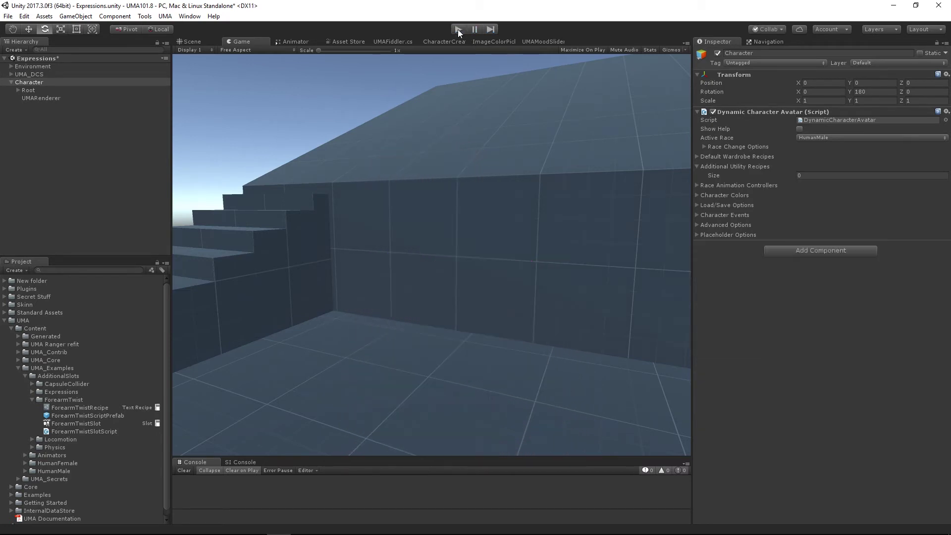
- Clear the Default Animation Controller under Race Animation Controllers and run the scene
{"action": "left_click", "coordinate": [696, 185]}
{"action": "left_click", "coordinate": [865, 194]}
{"action": "key", "text": "Delete"}
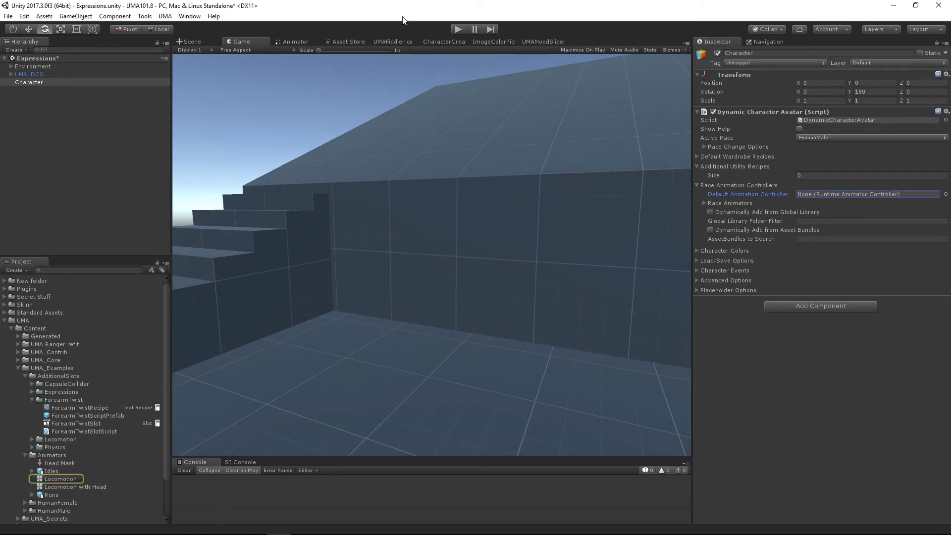
{"action": "left_click", "coordinate": [456, 28]}
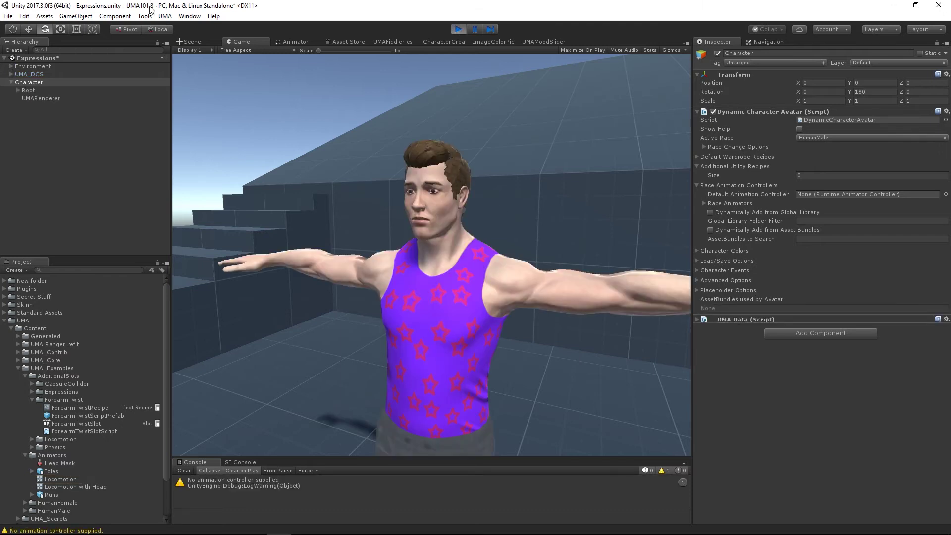
- Focus the Scene view on the left arm and select the LeftHand bone in the Character's skeleton hierarchy
{"action": "left_click", "coordinate": [193, 42]}
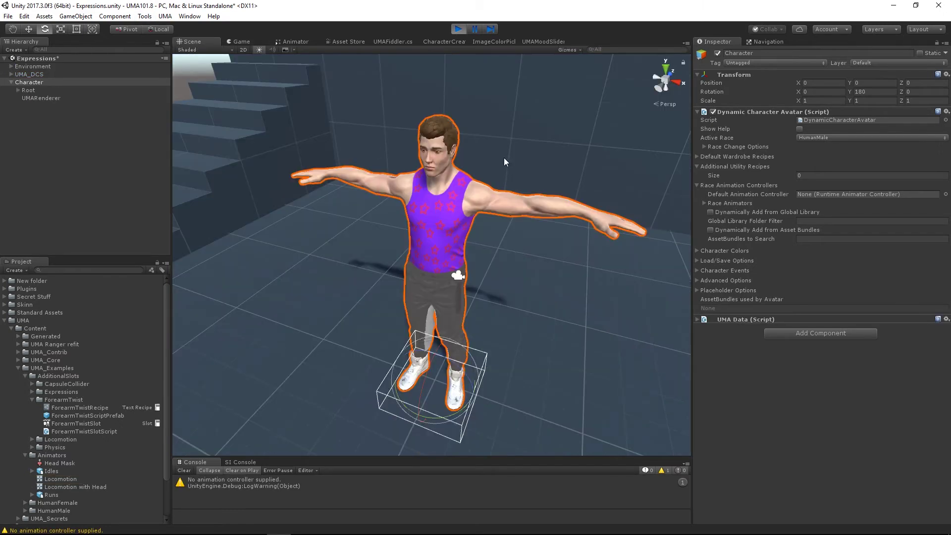
{"action": "scroll", "coordinate": [538, 154], "scroll_direction": "up", "scroll_amount": 6}
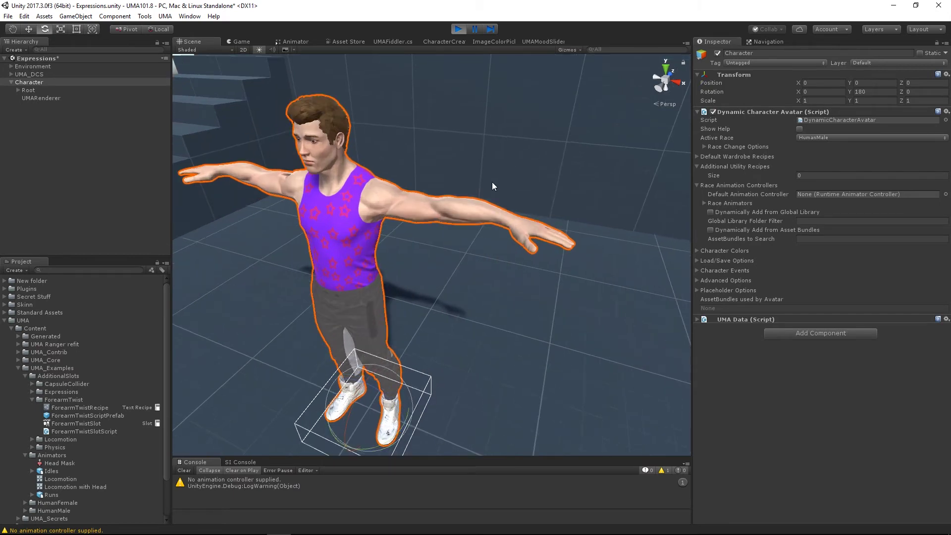
{"action": "left_click_drag", "start_coordinate": [492, 180], "coordinate": [485, 138], "text": "alt"}
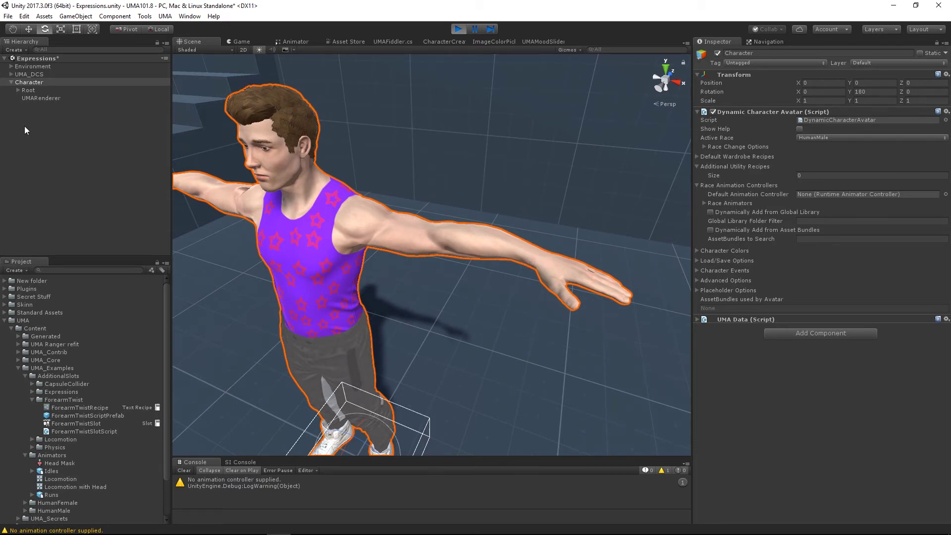
{"action": "left_click", "coordinate": [18, 91]}
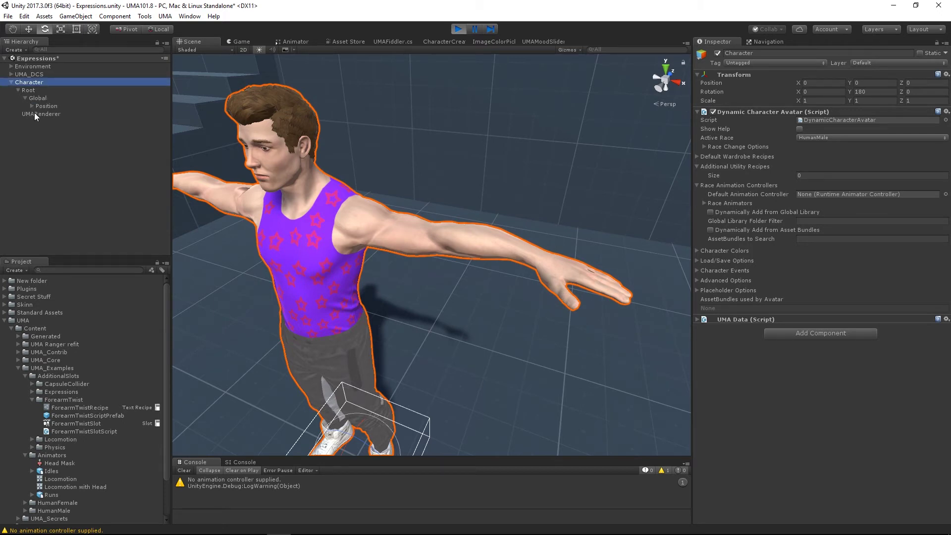
{"action": "left_click", "coordinate": [31, 106]}
{"action": "left_click", "coordinate": [39, 114]}
{"action": "left_click", "coordinate": [46, 122]}
{"action": "left_click", "coordinate": [52, 138]}
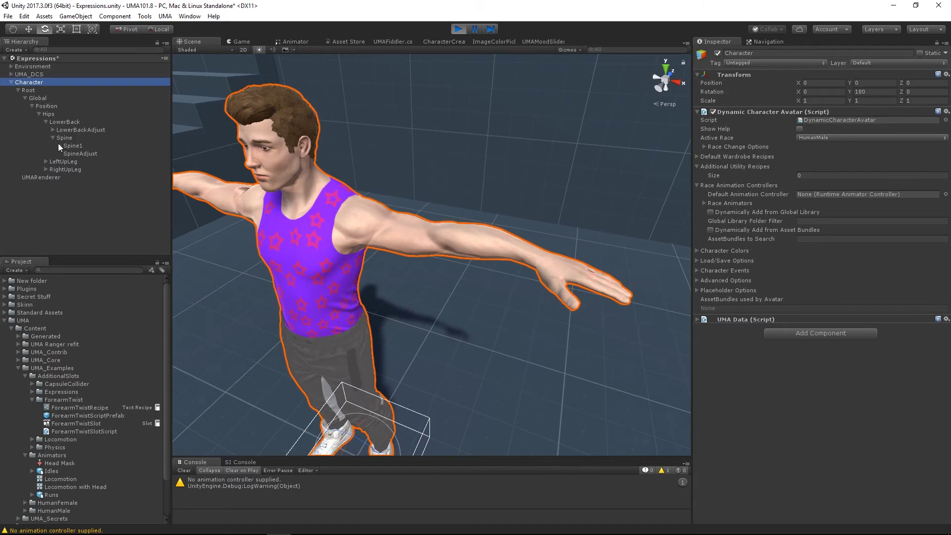
{"action": "left_click", "coordinate": [59, 145]}
{"action": "left_click", "coordinate": [67, 193]}
{"action": "left_click", "coordinate": [73, 217]}
{"action": "left_click", "coordinate": [80, 225]}
{"action": "left_click", "coordinate": [97, 234]}
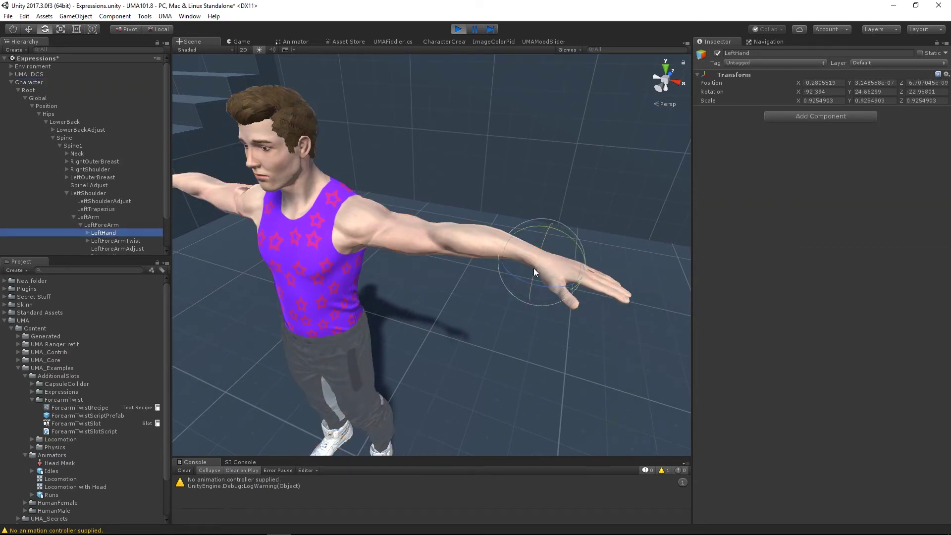
- Rotate the left hand about the forearm to examine wrist deformation without the twist recipe, and stop play mode
{"action": "left_click_drag", "start_coordinate": [535, 266], "coordinate": [584, 191]}
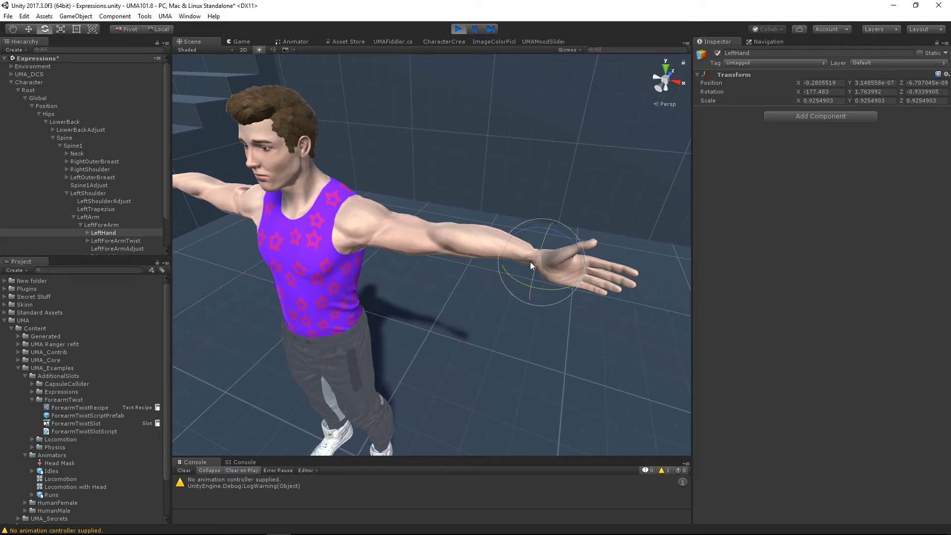
{"action": "mouse_move", "coordinate": [545, 246]}
{"action": "left_mouse_down"}
{"action": "mouse_move", "coordinate": [526, 287]}
{"action": "mouse_move", "coordinate": [516, 390]}
{"action": "mouse_move", "coordinate": [562, 237]}
{"action": "mouse_move", "coordinate": [510, 366]}
{"action": "mouse_move", "coordinate": [542, 268]}
{"action": "mouse_move", "coordinate": [536, 248]}
{"action": "left_mouse_up"}
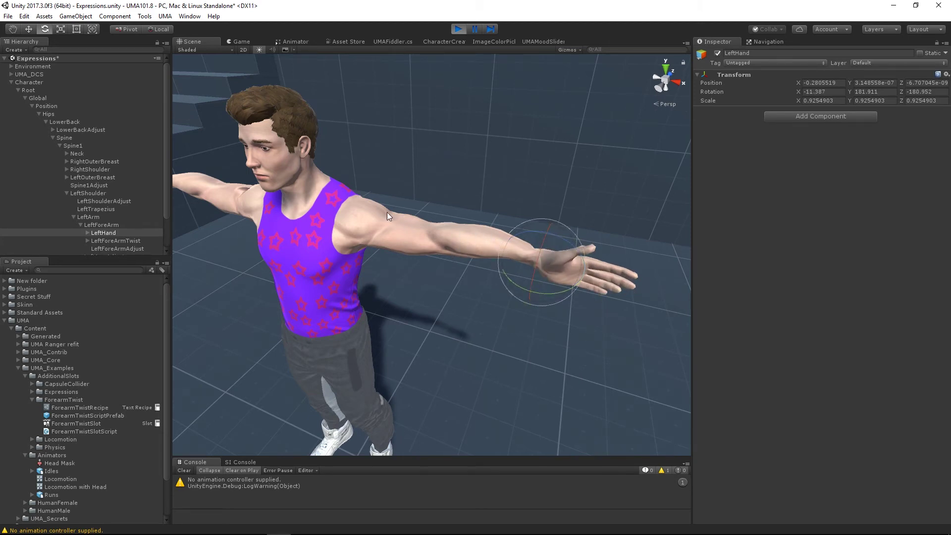
{"action": "mouse_move", "coordinate": [543, 245]}
{"action": "left_mouse_down"}
{"action": "mouse_move", "coordinate": [495, 403]}
{"action": "mouse_move", "coordinate": [543, 250]}
{"action": "left_mouse_up"}
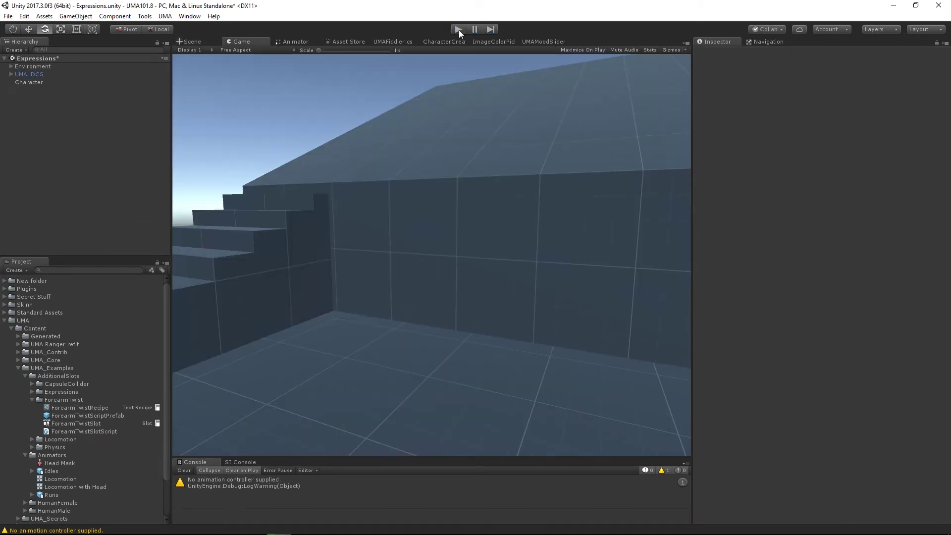
- Add ForearmTwistRecipe to the Character's Additional Utility Recipes and run the scene
{"action": "left_click", "coordinate": [35, 82]}
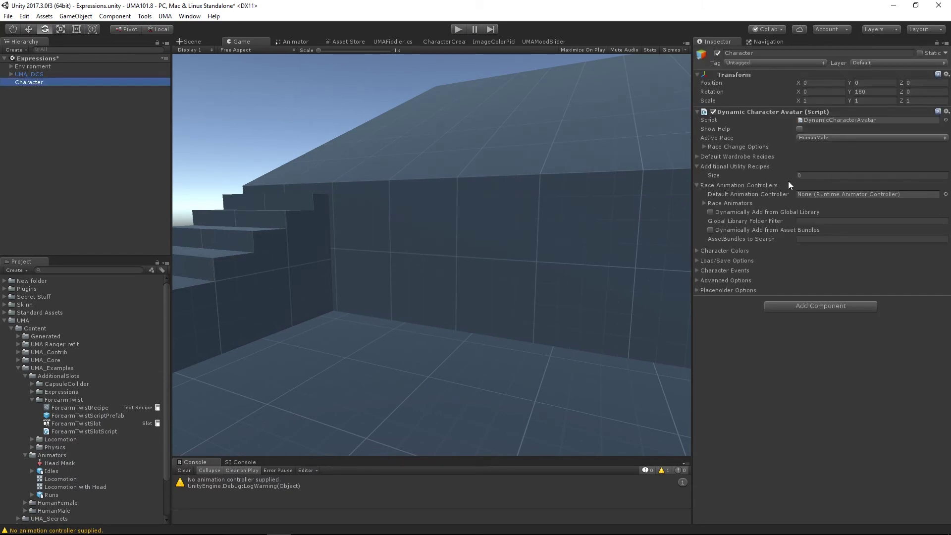
{"action": "left_click_drag", "start_coordinate": [64, 406], "coordinate": [754, 168]}
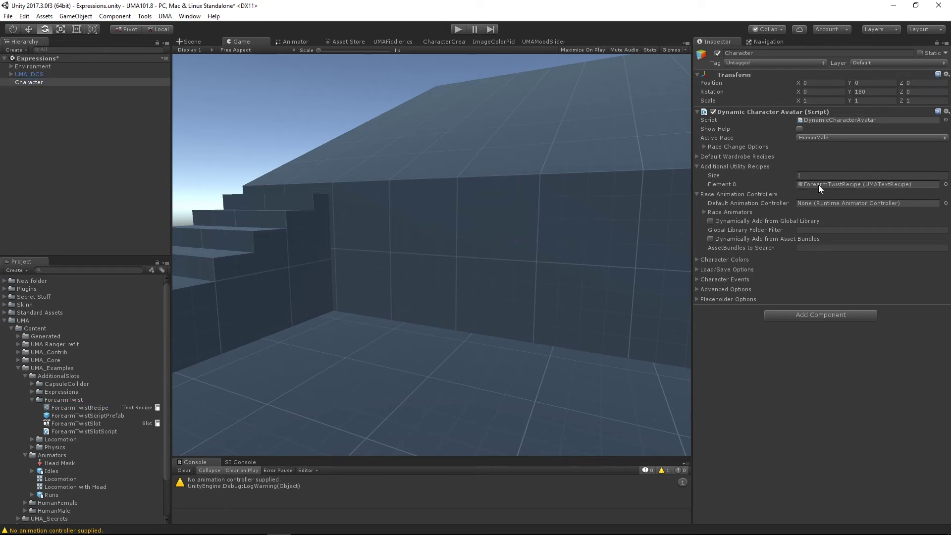
{"action": "left_click", "coordinate": [458, 29]}
- Expand the running Character's skeleton from Root through Spine1 and LeftShoulder, and select the LeftHand bone
{"action": "left_click", "coordinate": [18, 90]}
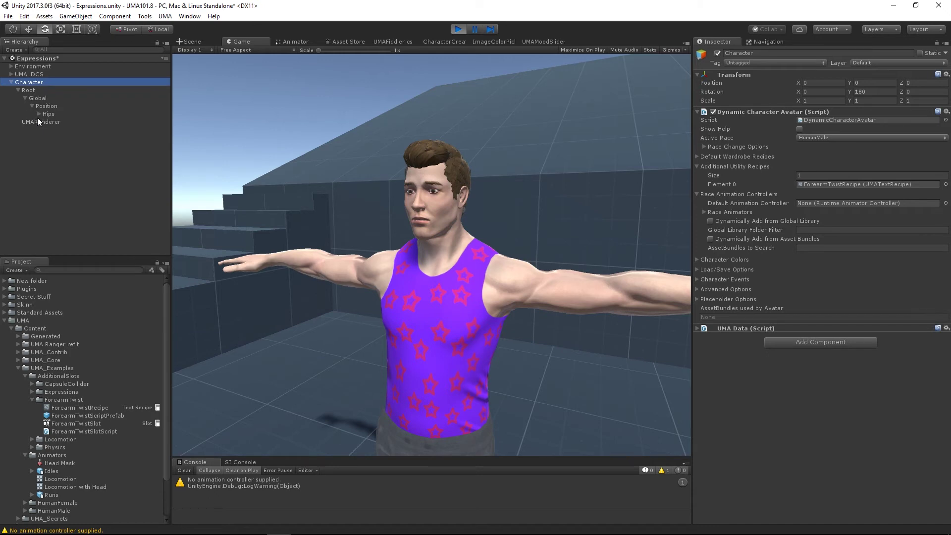
{"action": "left_click", "coordinate": [46, 122]}
{"action": "left_click", "coordinate": [52, 137]}
{"action": "left_click", "coordinate": [59, 146]}
{"action": "left_click", "coordinate": [67, 194]}
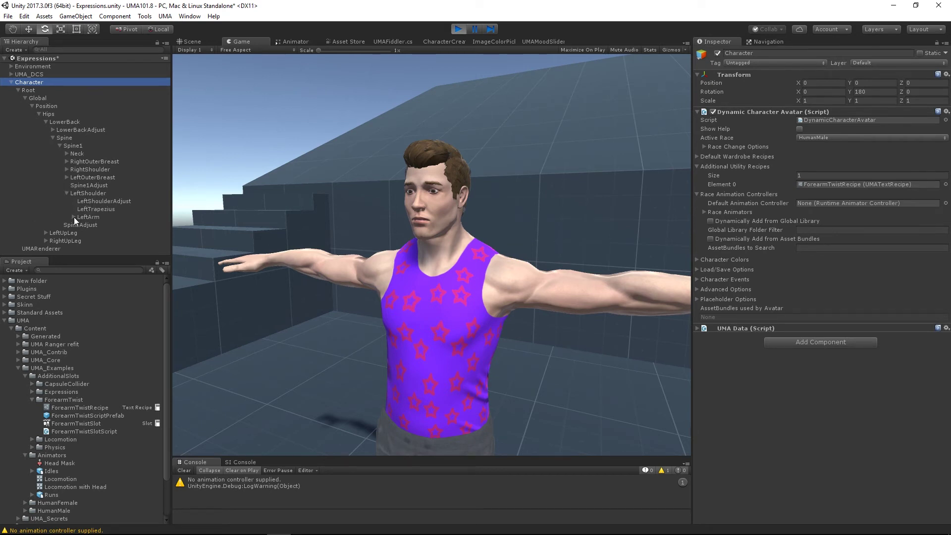
{"action": "left_click", "coordinate": [74, 217]}
{"action": "left_click", "coordinate": [81, 225]}
{"action": "left_click", "coordinate": [109, 234]}
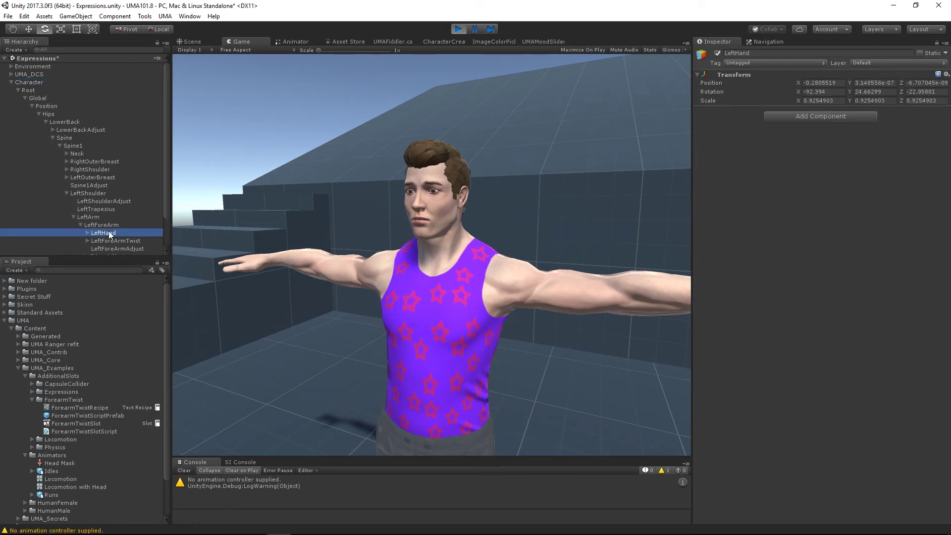
- Rotate the left hand in the Scene view to examine forearm deformation with ForearmTwistRecipe, and stop play mode
{"action": "left_click", "coordinate": [199, 41]}
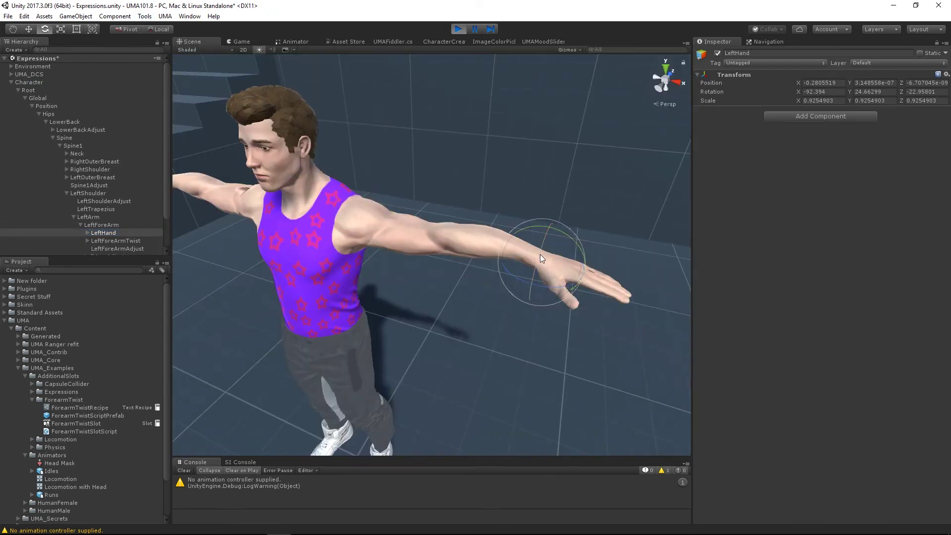
{"action": "left_click_drag", "start_coordinate": [540, 254], "coordinate": [569, 183]}
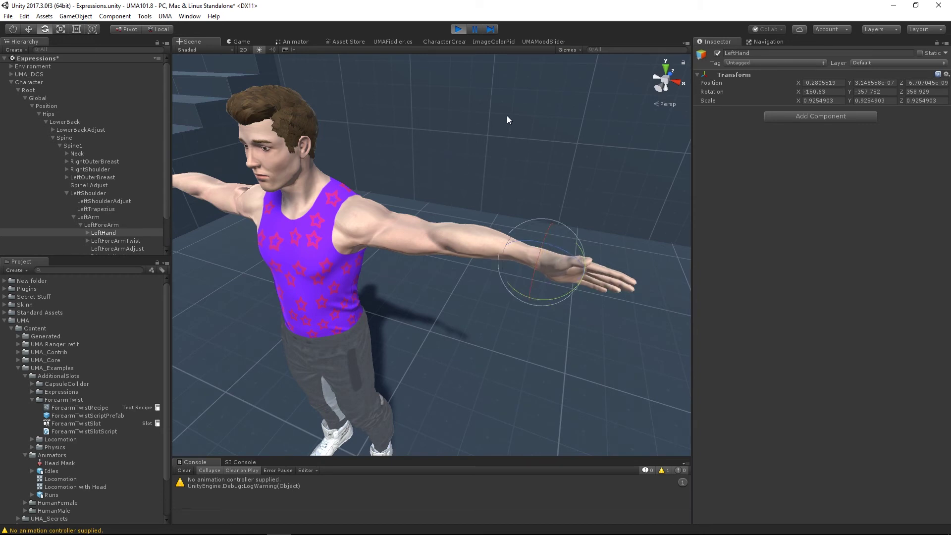
{"action": "left_click", "coordinate": [458, 30]}
- Set the Character's Default Animation Controller to UMA_APose_Controller, and test the pose in play mode before stopping the scene
{"action": "left_click", "coordinate": [31, 82]}
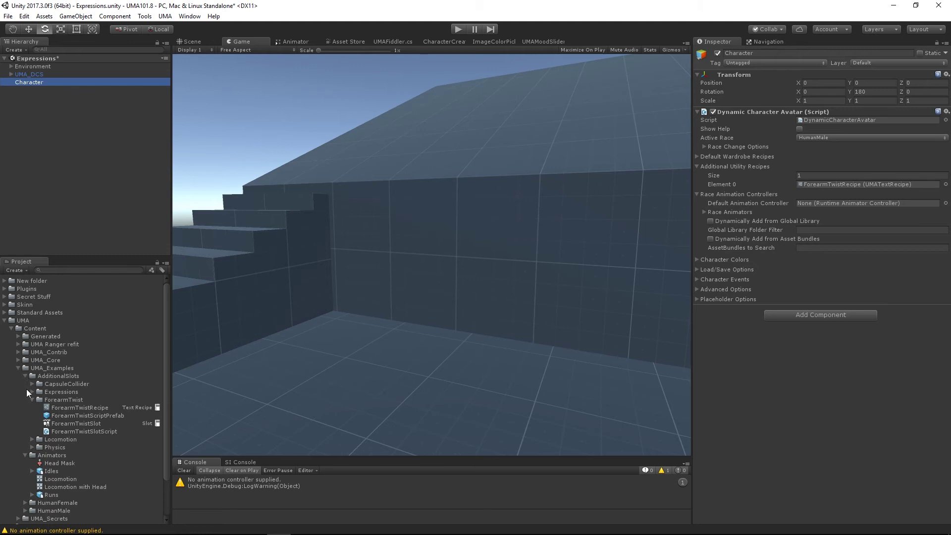
{"action": "left_click", "coordinate": [32, 400]}
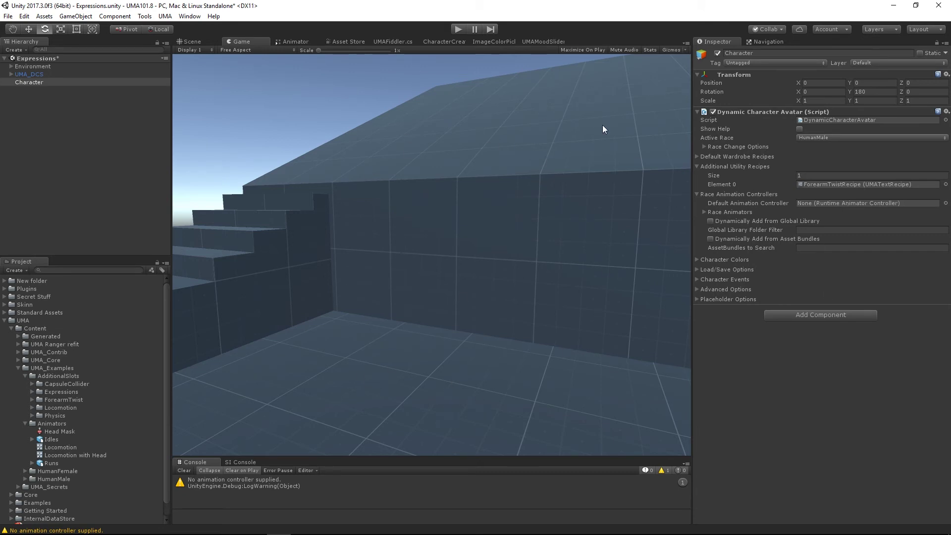
{"action": "left_click", "coordinate": [946, 203]}
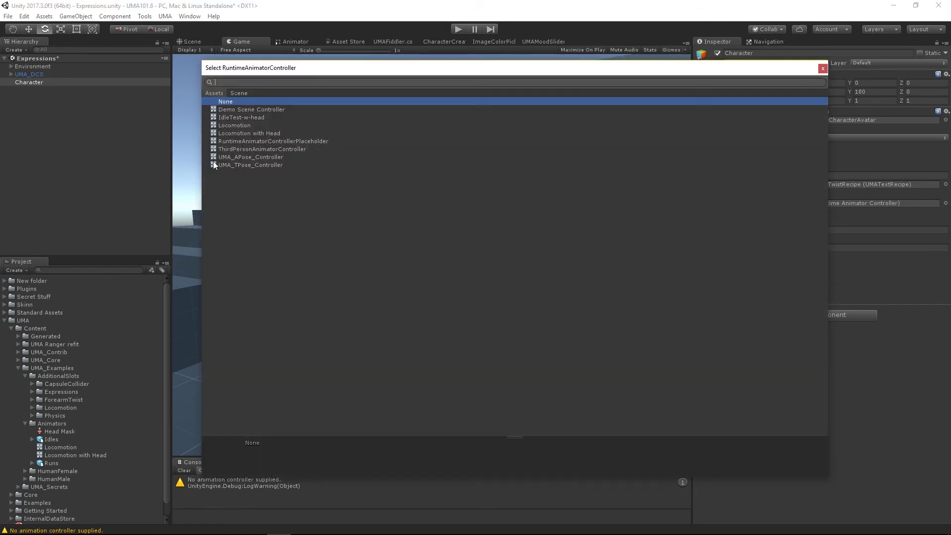
{"action": "left_click", "coordinate": [253, 157]}
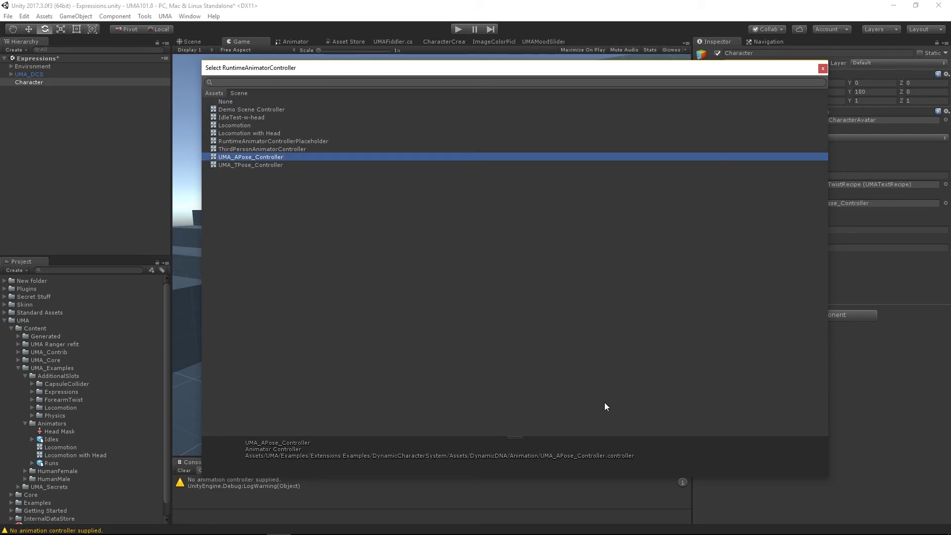
{"action": "double_click", "coordinate": [266, 159]}
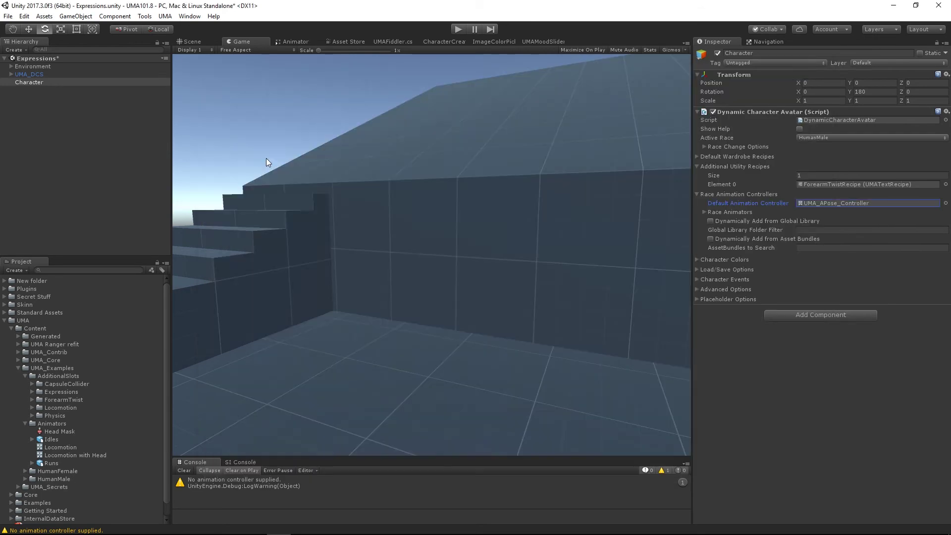
{"action": "left_click", "coordinate": [456, 29]}
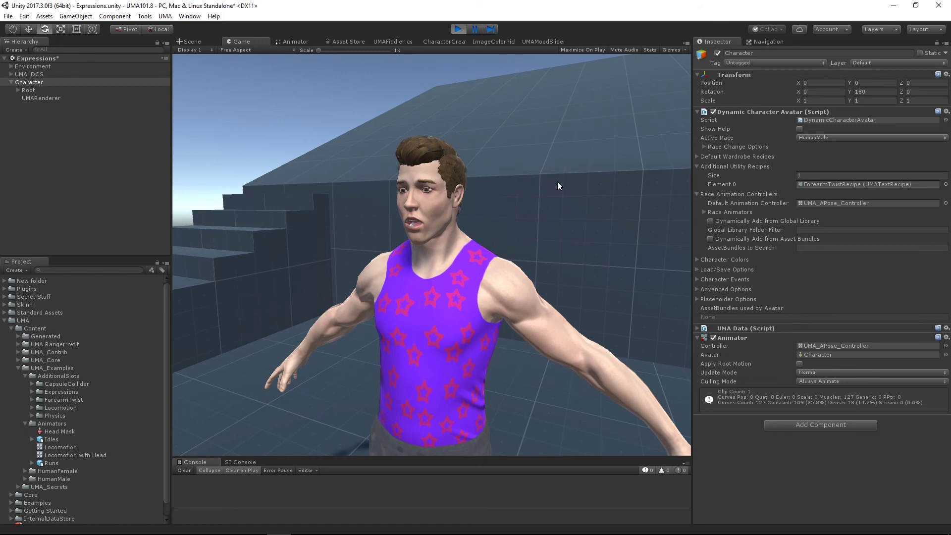
{"action": "left_click", "coordinate": [459, 29]}
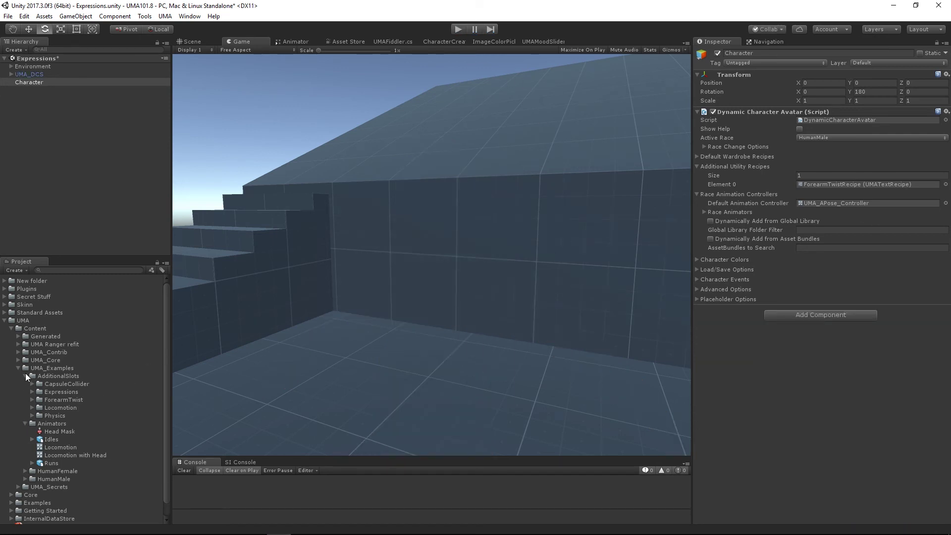
- Add ExpressionsRecipe from the Expressions folder to the Character's Additional Utility Recipes and run the scene
{"action": "left_click", "coordinate": [26, 423]}
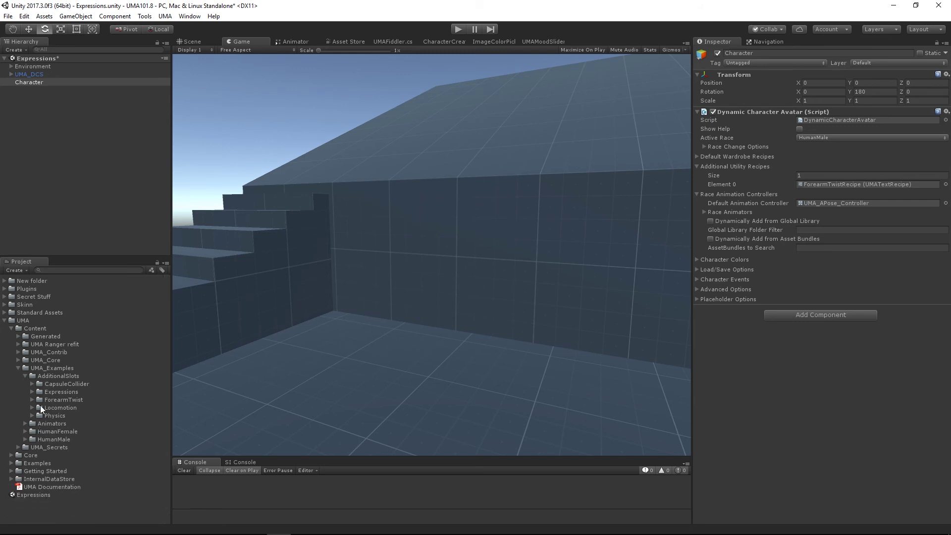
{"action": "left_click", "coordinate": [33, 392]}
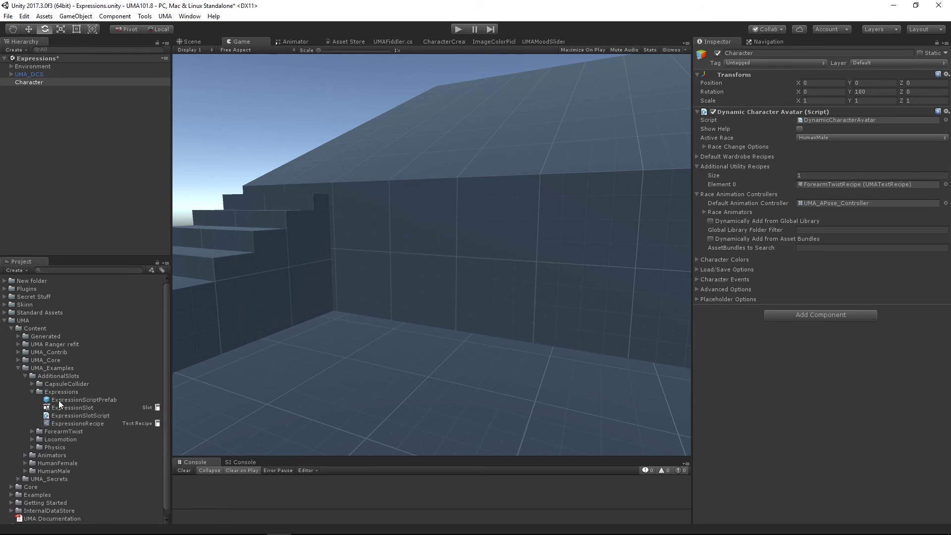
{"action": "left_click_drag", "start_coordinate": [60, 424], "coordinate": [735, 165]}
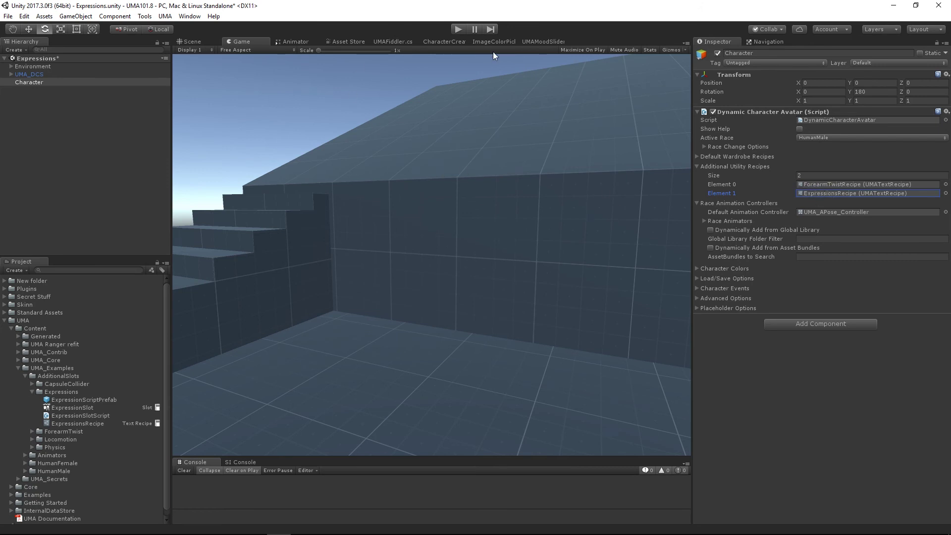
{"action": "left_click", "coordinate": [453, 29]}
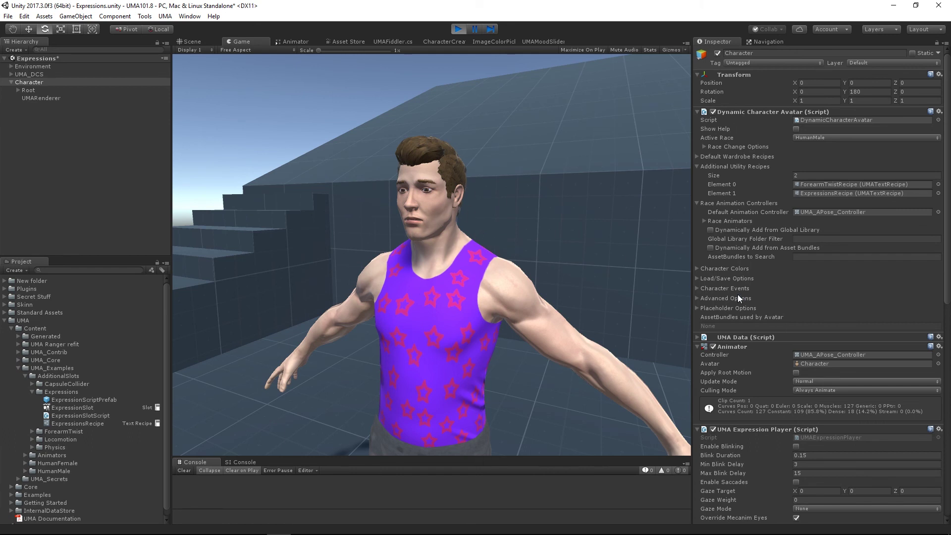
- Review the running Character's UMA Expression Player settings, and switch Override Mecanim Jaw off and back on to compare the face
{"action": "scroll", "coordinate": [941, 221], "scroll_direction": "down", "scroll_amount": 10}
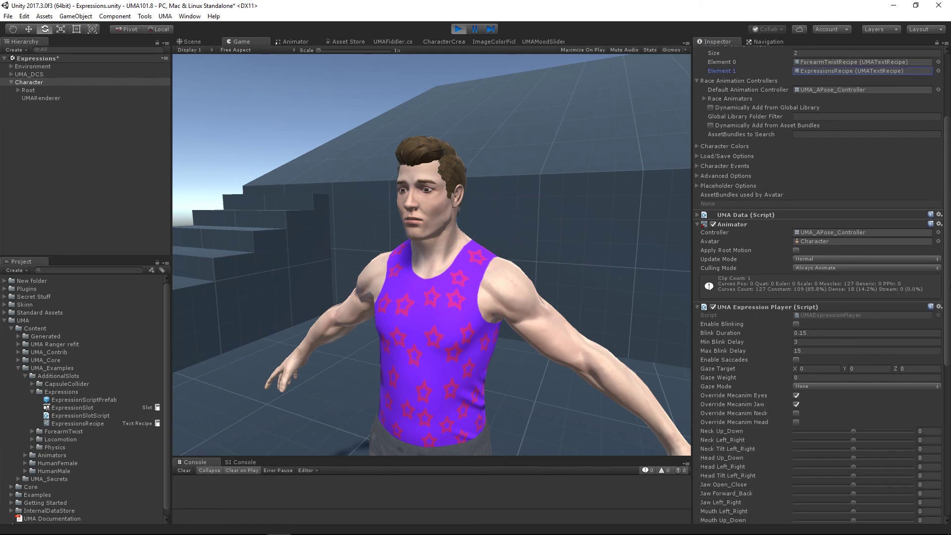
{"action": "scroll", "coordinate": [821, 285], "scroll_direction": "down", "scroll_amount": 6}
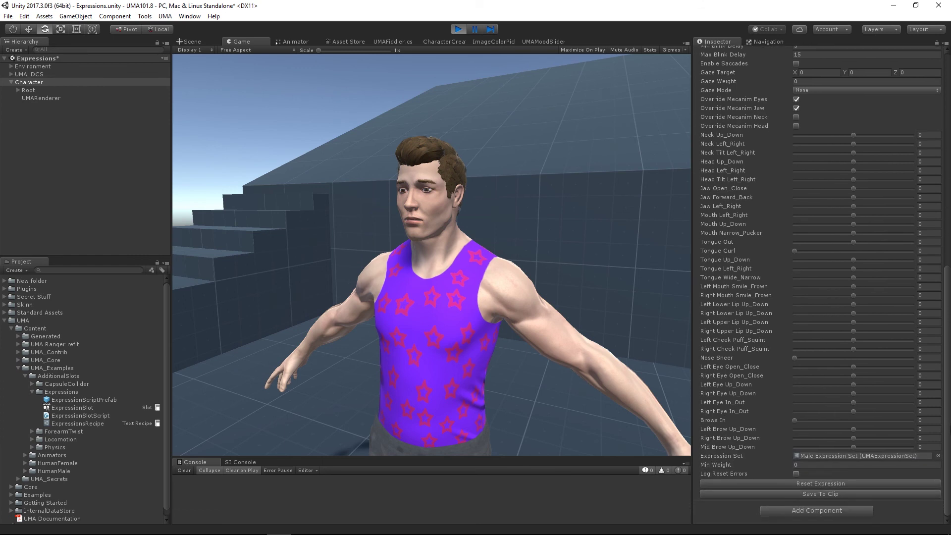
{"action": "scroll", "coordinate": [821, 284], "scroll_direction": "up", "scroll_amount": 1}
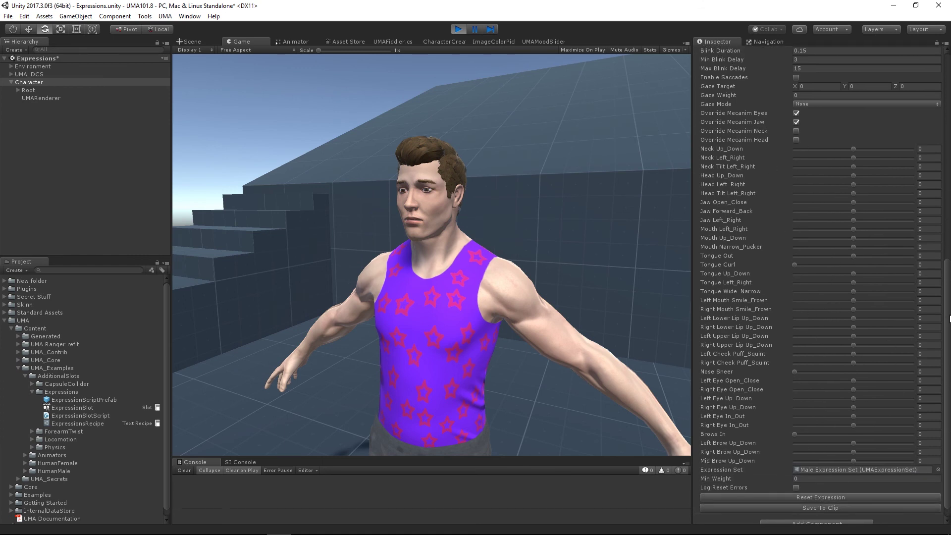
{"action": "scroll", "coordinate": [948, 319], "scroll_direction": "up", "scroll_amount": 4}
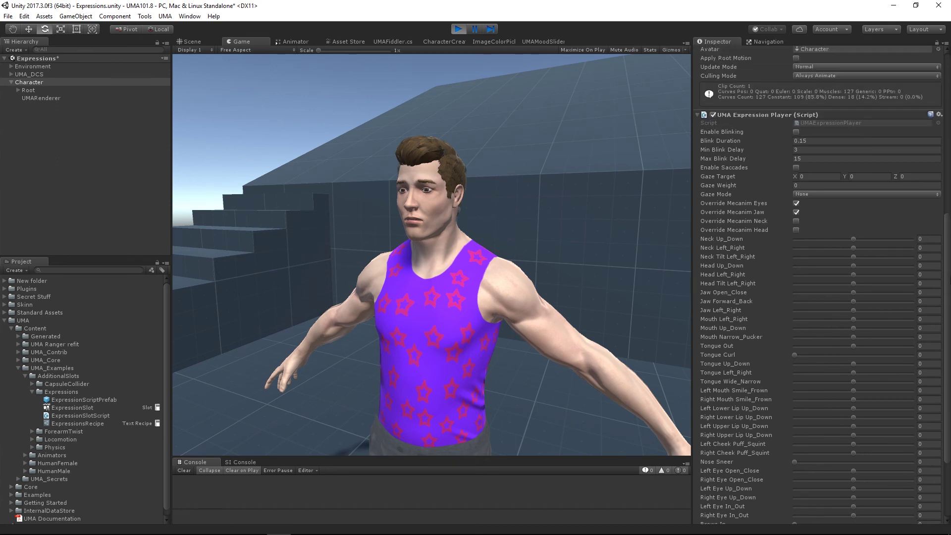
{"action": "scroll", "coordinate": [821, 285], "scroll_direction": "up", "scroll_amount": 3}
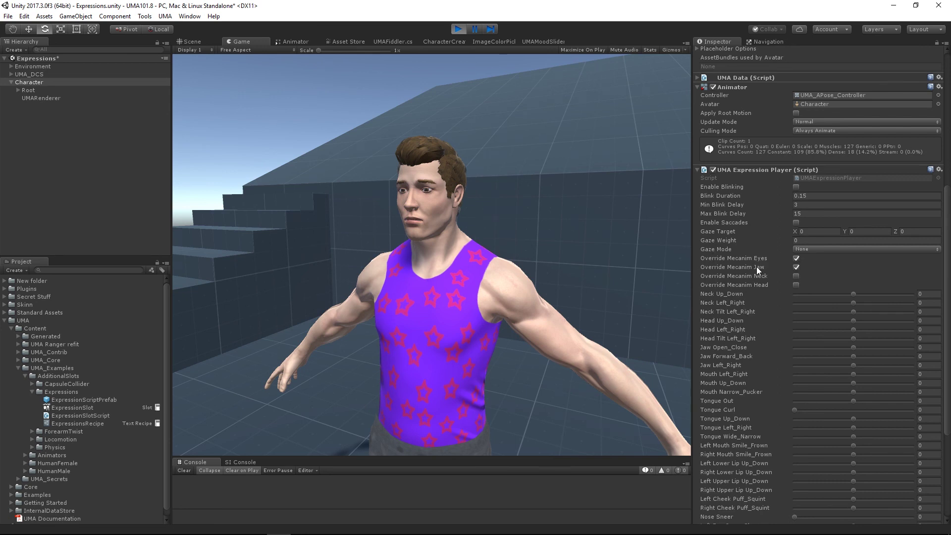
{"action": "left_click", "coordinate": [796, 267]}
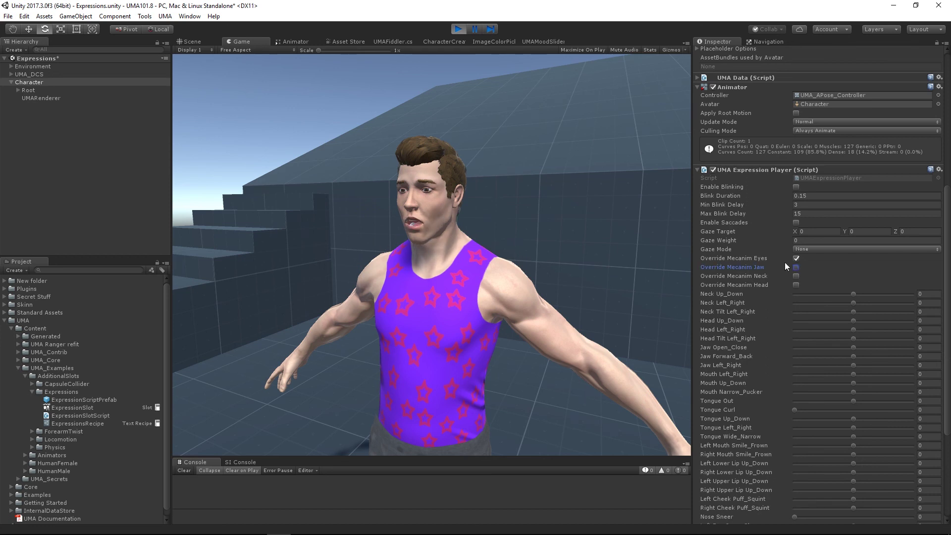
{"action": "left_click", "coordinate": [797, 268]}
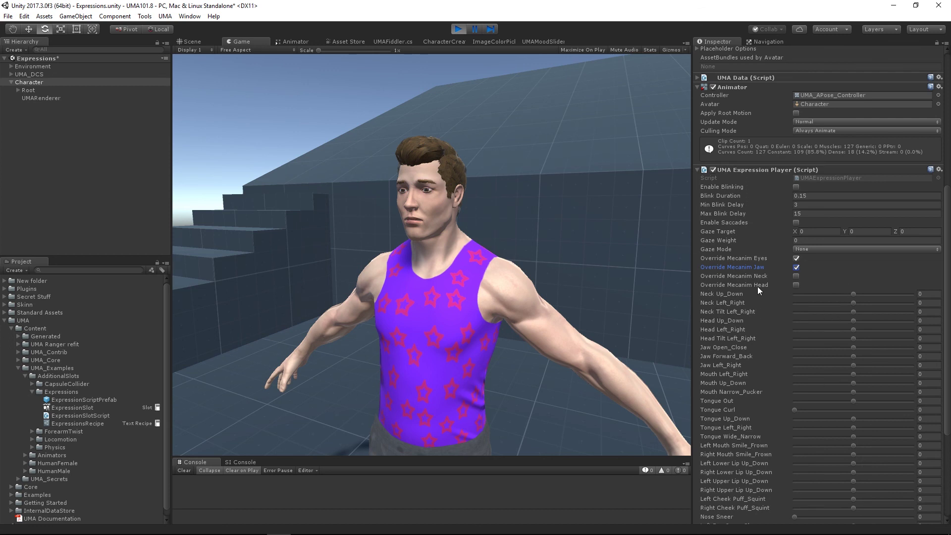
- Test the jaw and left lower lip expression sliders, ending with Jaw Open_Close at -1 and Jaw Forward_Back at about -0.15, and stop play mode
{"action": "left_click_drag", "start_coordinate": [853, 347], "coordinate": [856, 369]}
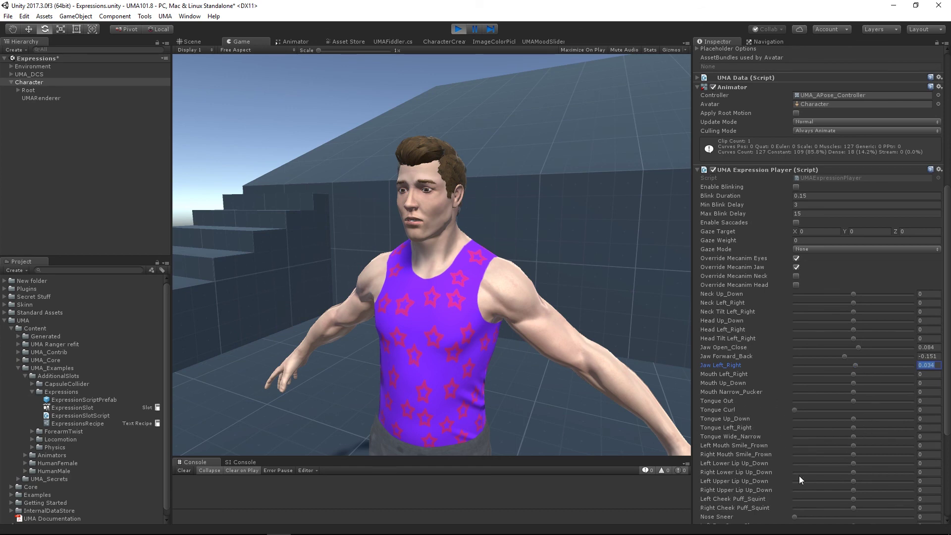
{"action": "left_click_drag", "start_coordinate": [853, 464], "coordinate": [851, 444]}
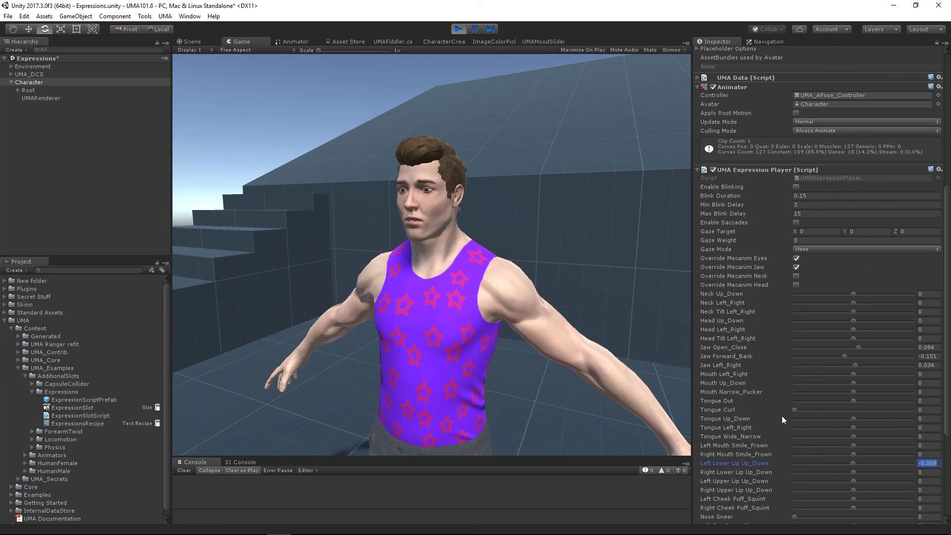
{"action": "left_click_drag", "start_coordinate": [733, 347], "coordinate": [767, 426]}
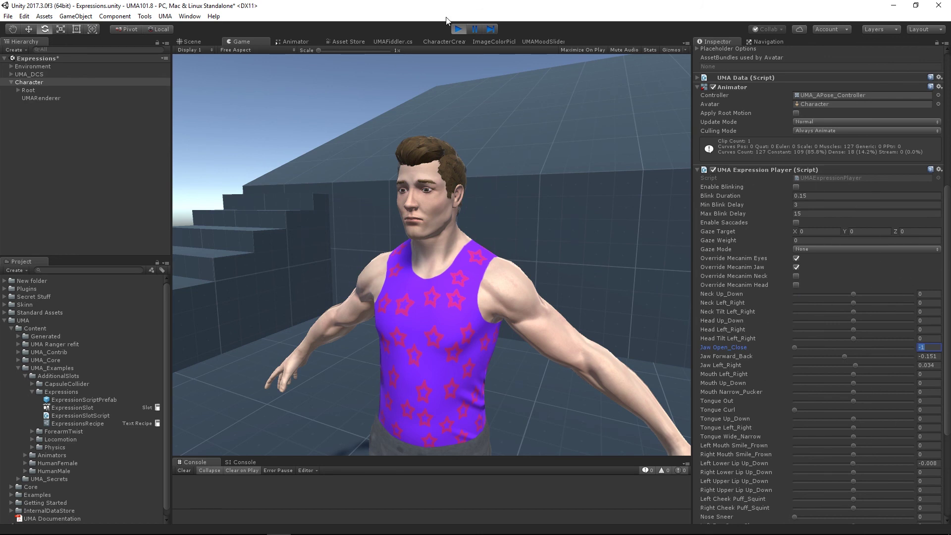
{"action": "left_click", "coordinate": [458, 30]}
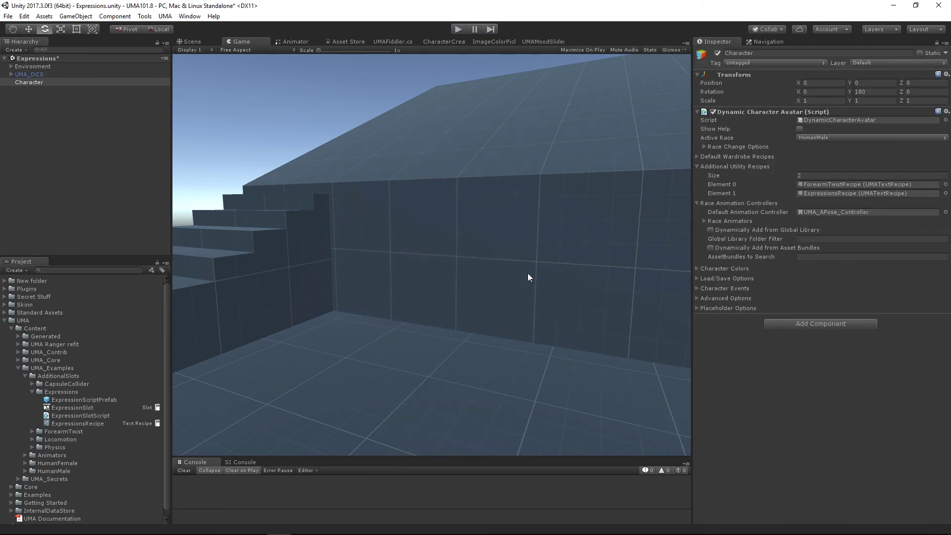